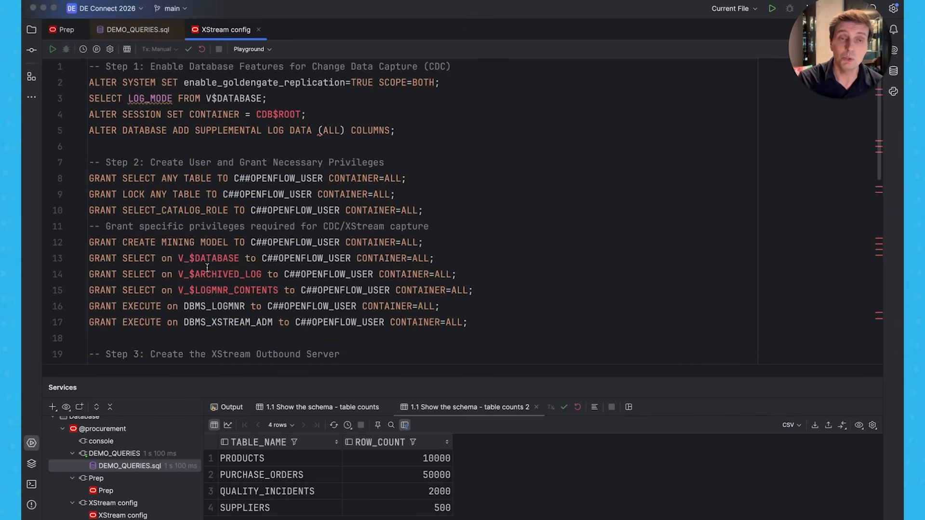
Review the XStream config script, from enabling CDC and granting user privileges to creating the XStream outbound server.
{"action": "mouse_move", "coordinate": [223, 270]}
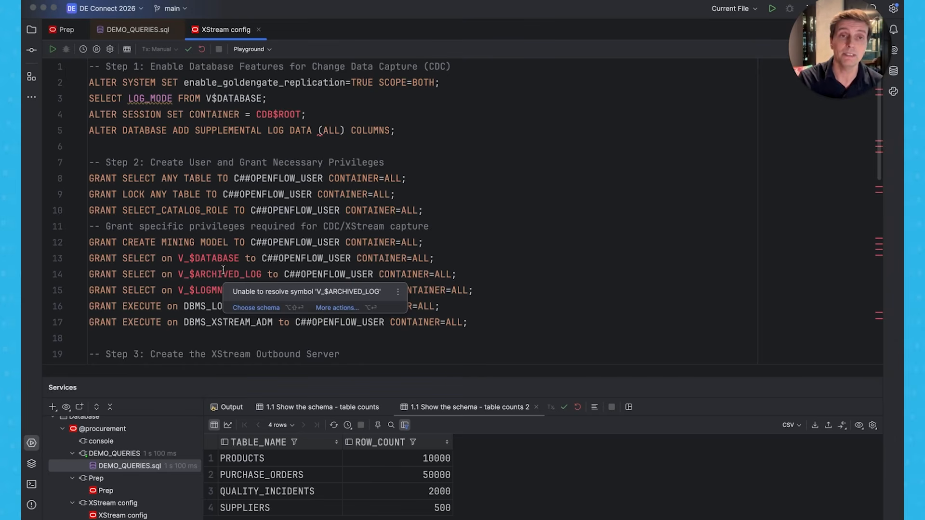
{"action": "scroll", "coordinate": [189, 311], "scroll_direction": "down", "scroll_amount": 10}
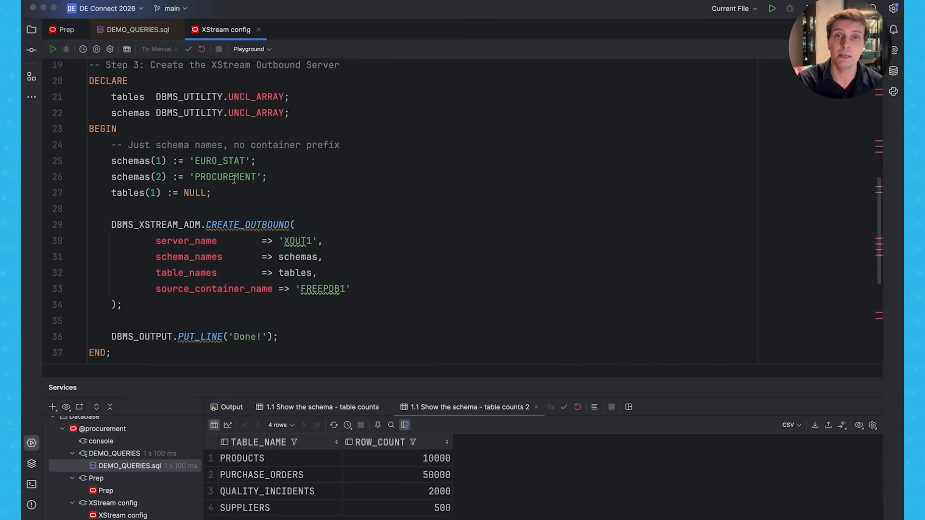
{"action": "scroll", "coordinate": [243, 235], "scroll_direction": "down", "scroll_amount": 5}
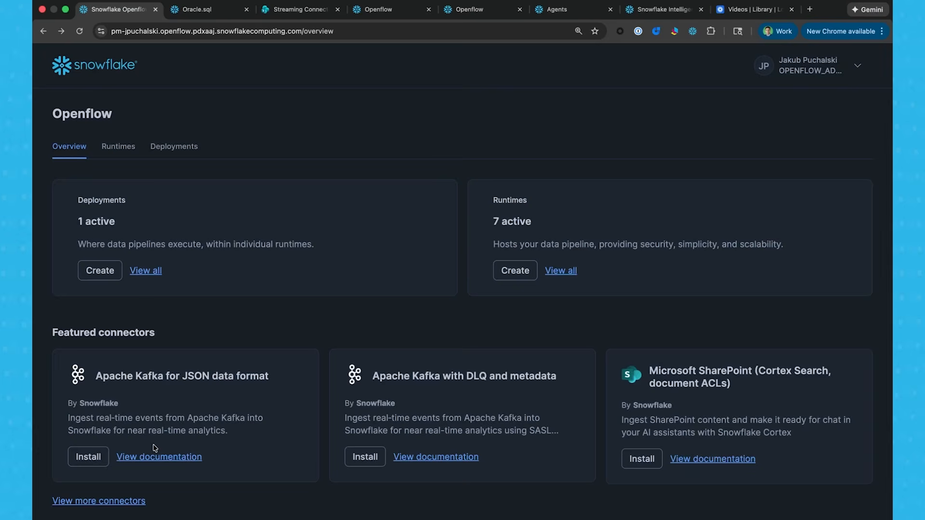
Start installing the Oracle Embedded License connector from the Openflow database connectors and browse the available runtimes.
{"action": "left_click", "coordinate": [122, 502]}
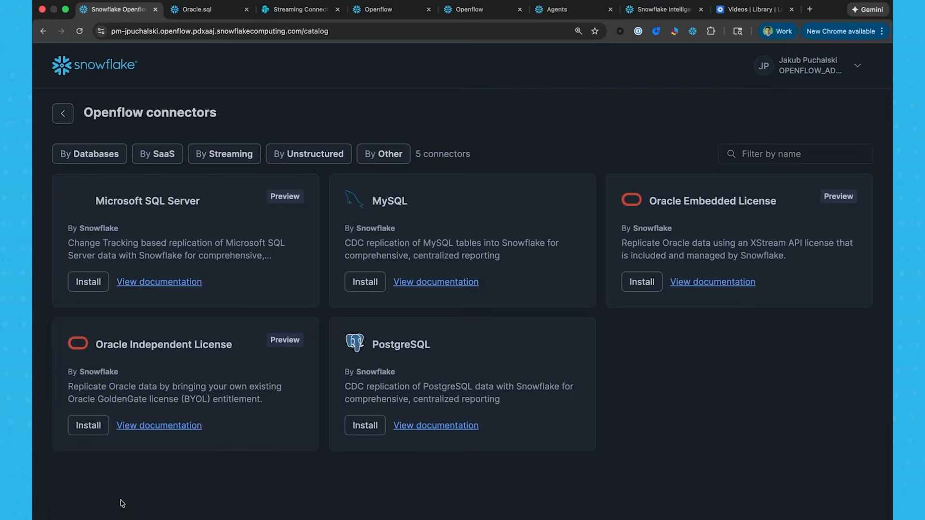
{"action": "left_click", "coordinate": [101, 162]}
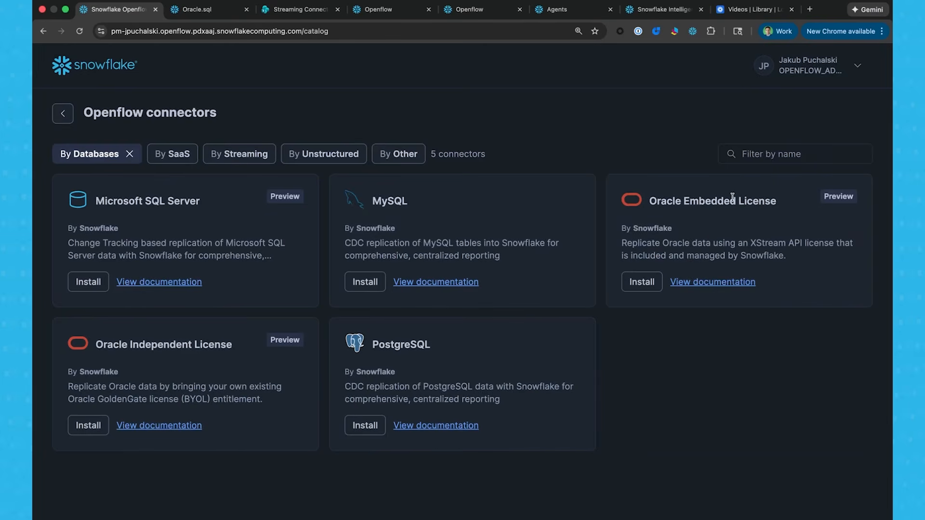
{"action": "left_click", "coordinate": [650, 284]}
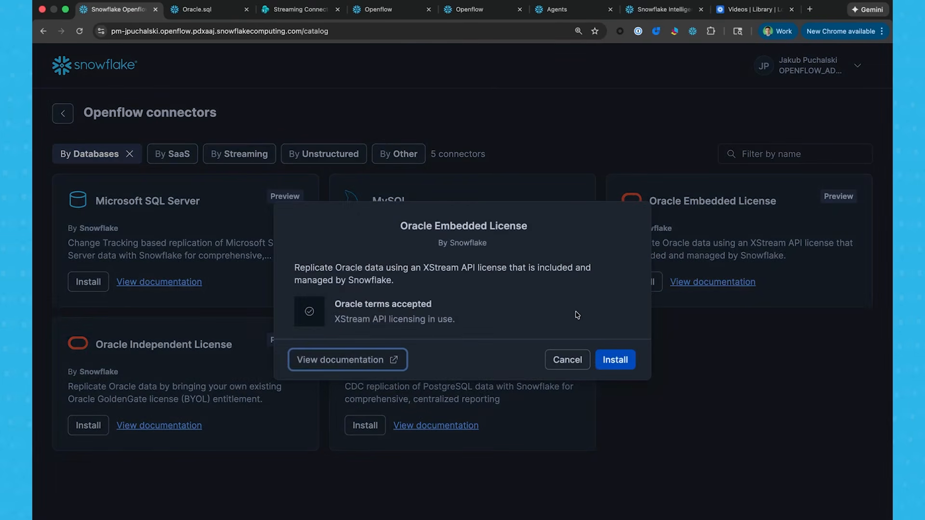
{"action": "left_click", "coordinate": [615, 360]}
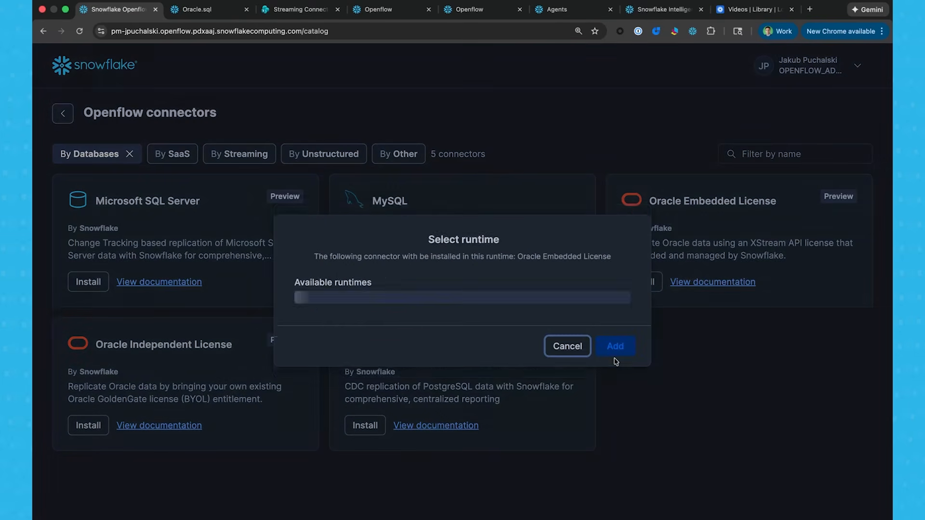
{"action": "left_click", "coordinate": [602, 292]}
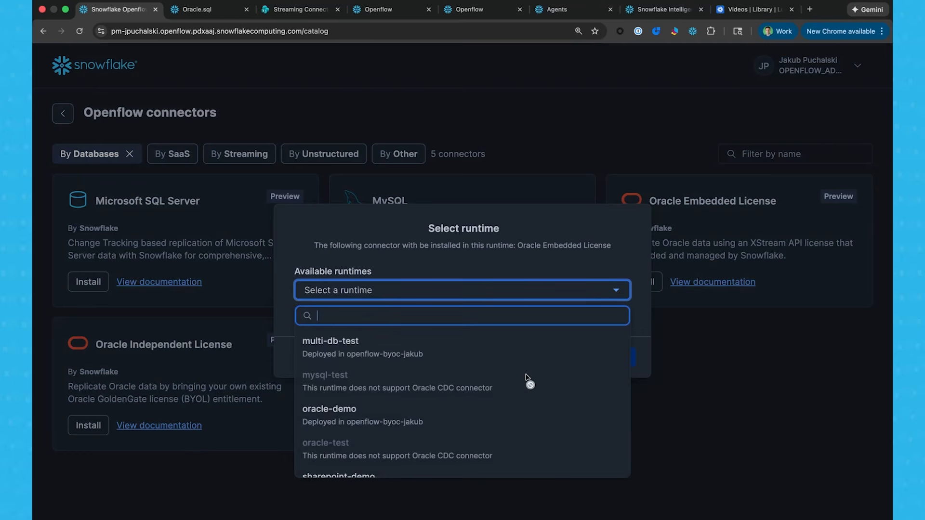
{"action": "scroll", "coordinate": [527, 380], "scroll_direction": "down", "scroll_amount": 2}
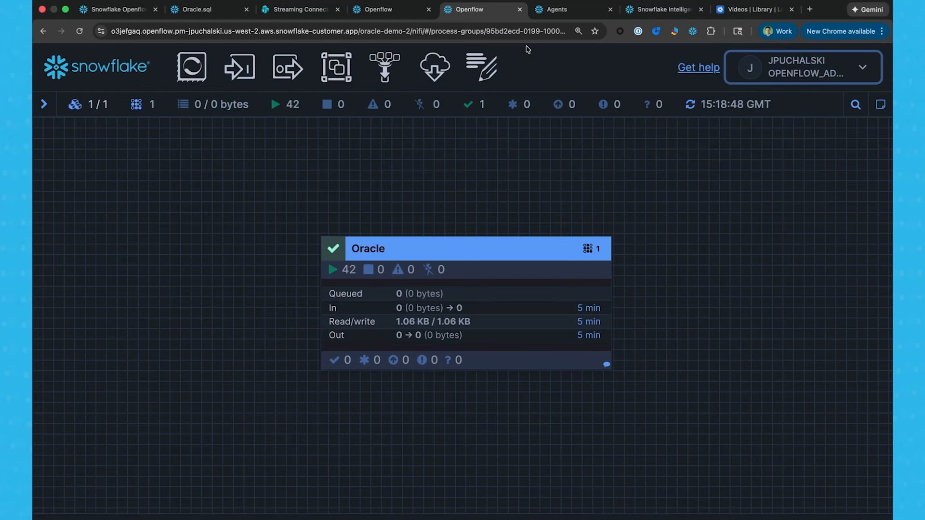
Examine the parameters of the Oracle Source Parameters context in the Oracle runtime, and close it without changes.
{"action": "left_click", "coordinate": [820, 76]}
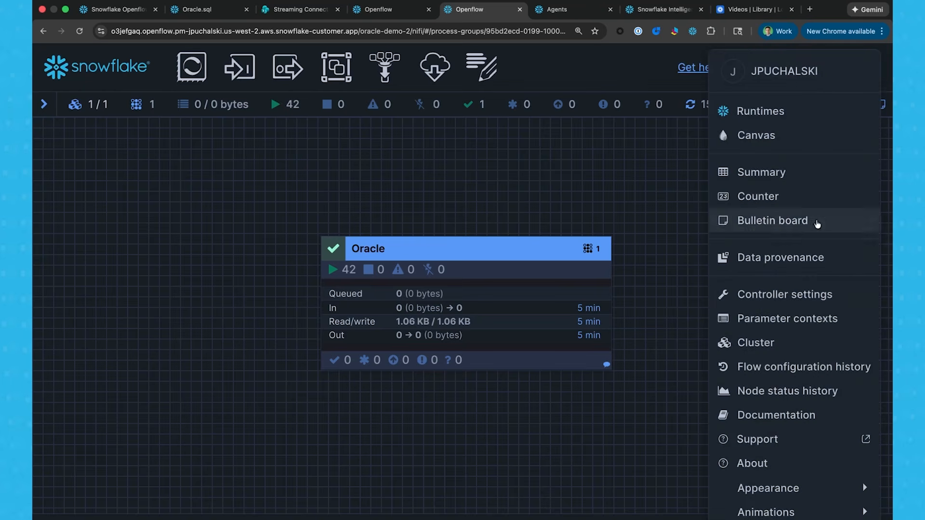
{"action": "left_click", "coordinate": [811, 318]}
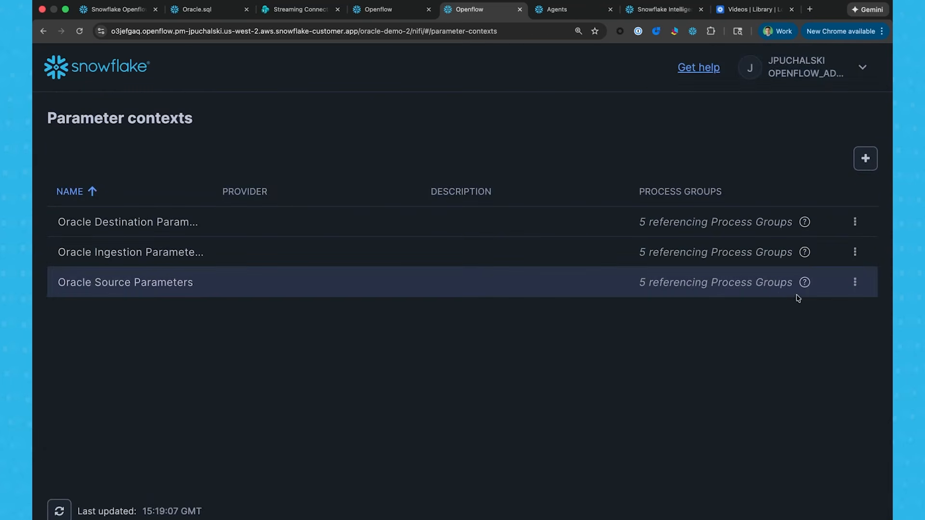
{"action": "left_click", "coordinate": [856, 283]}
{"action": "left_click", "coordinate": [803, 317]}
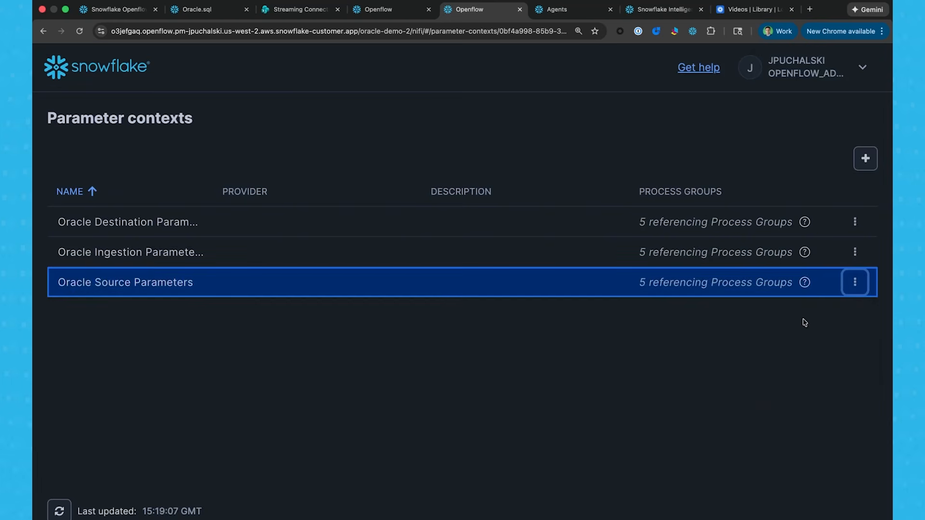
{"action": "left_click", "coordinate": [215, 159]}
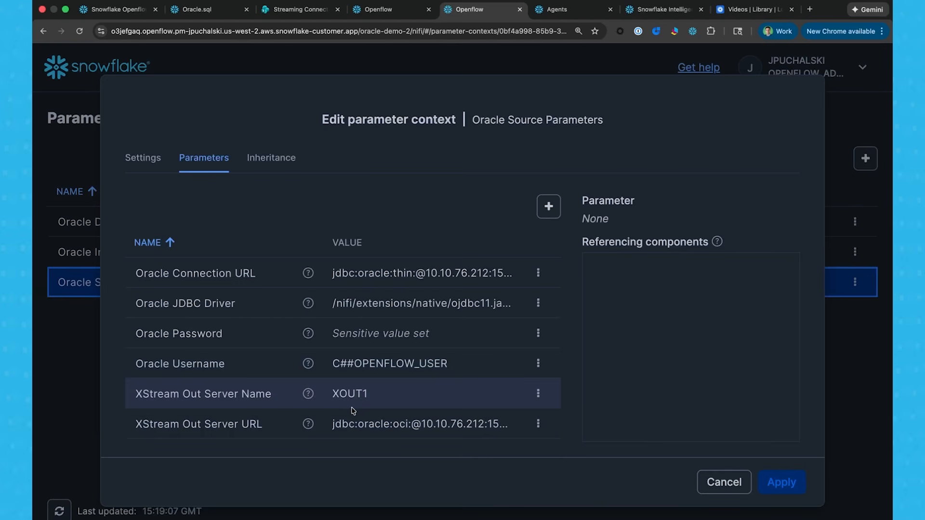
{"action": "left_click", "coordinate": [736, 487]}
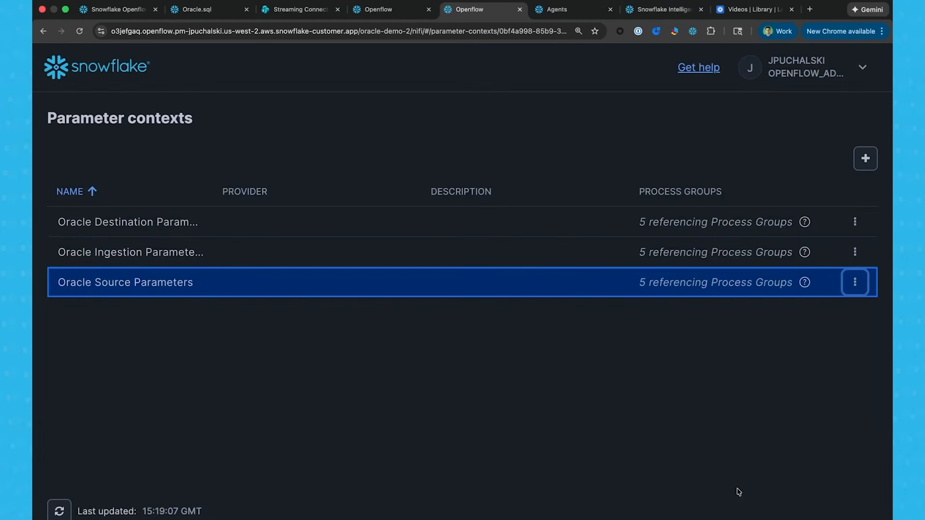
Inspect the Oracle Ingestion Parameters context, including the full Included Table Regex value, and close it without changes.
{"action": "left_click", "coordinate": [856, 254]}
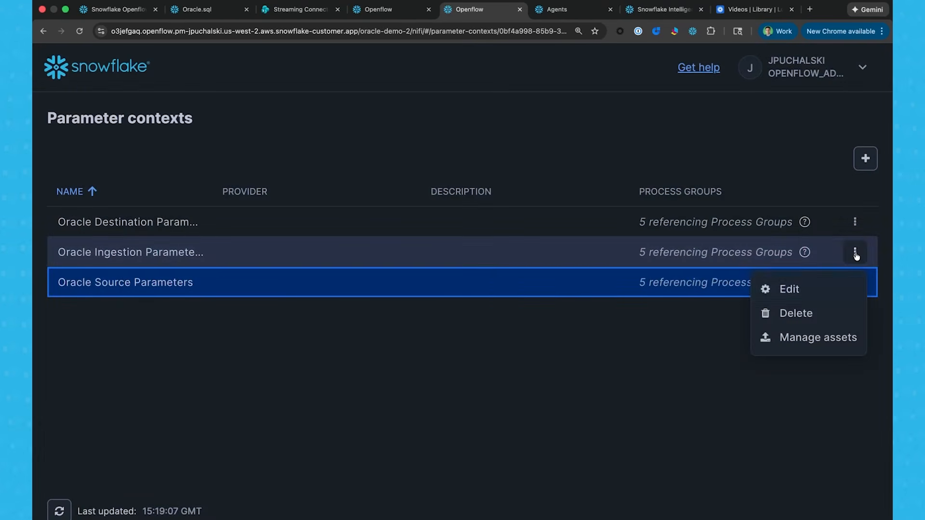
{"action": "left_click", "coordinate": [783, 293]}
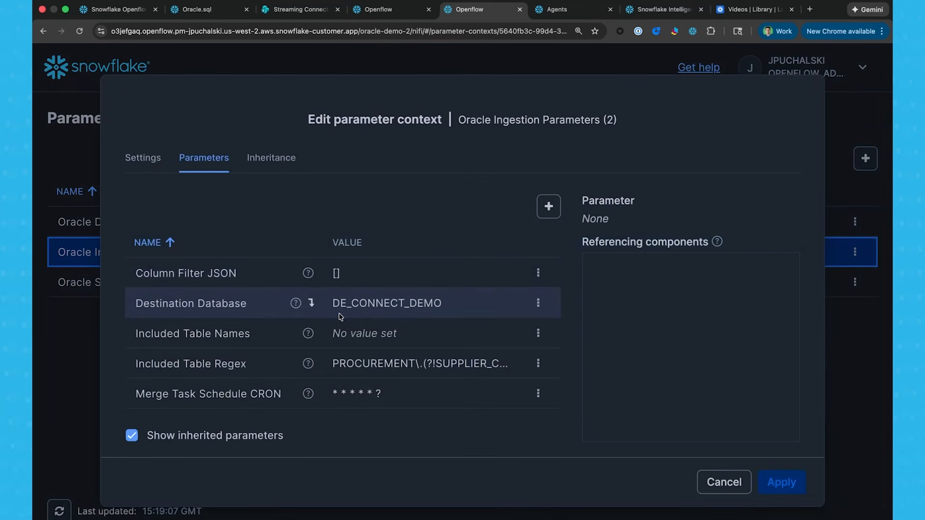
{"action": "scroll", "coordinate": [419, 312], "scroll_direction": "down", "scroll_amount": 2}
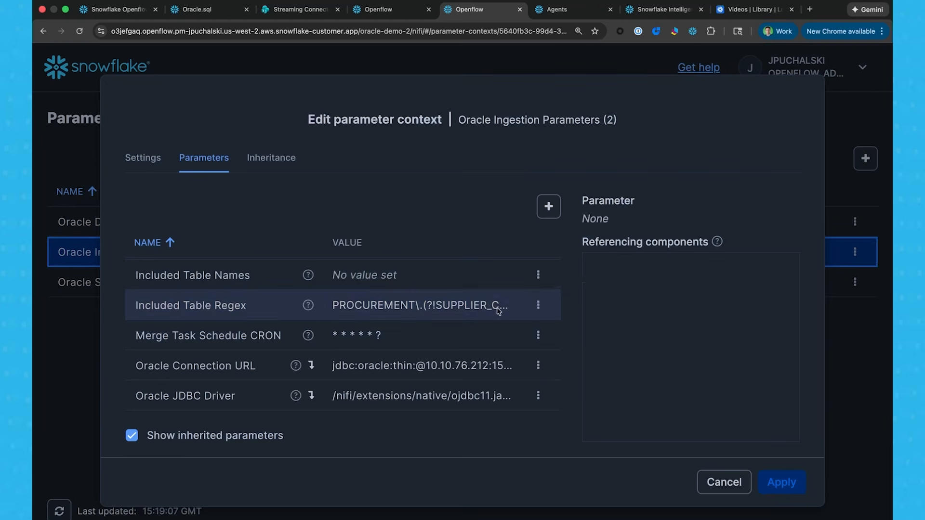
{"action": "left_click", "coordinate": [539, 305]}
{"action": "left_click", "coordinate": [525, 341]}
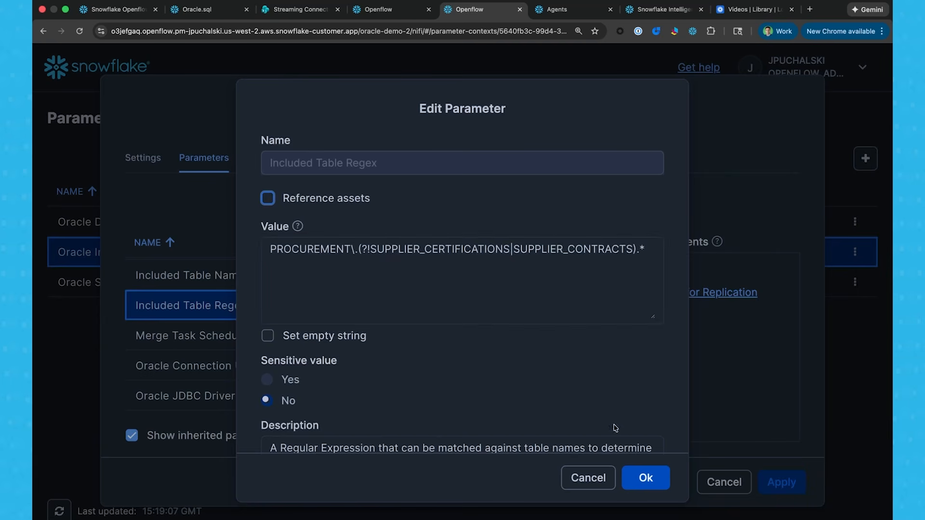
{"action": "left_click", "coordinate": [588, 478]}
{"action": "left_click", "coordinate": [375, 72]}
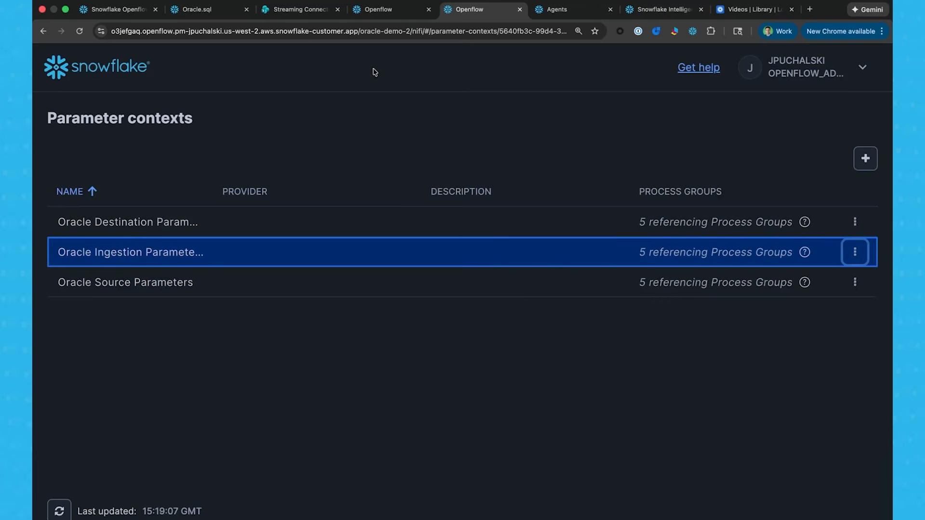
Run the 1.1 row-count query for SUPPLIERS, PRODUCTS, PURCHASE_ORDERS and QUALITY_INCIDENTS in the Oracle.sql worksheet.
{"action": "left_click", "coordinate": [207, 9]}
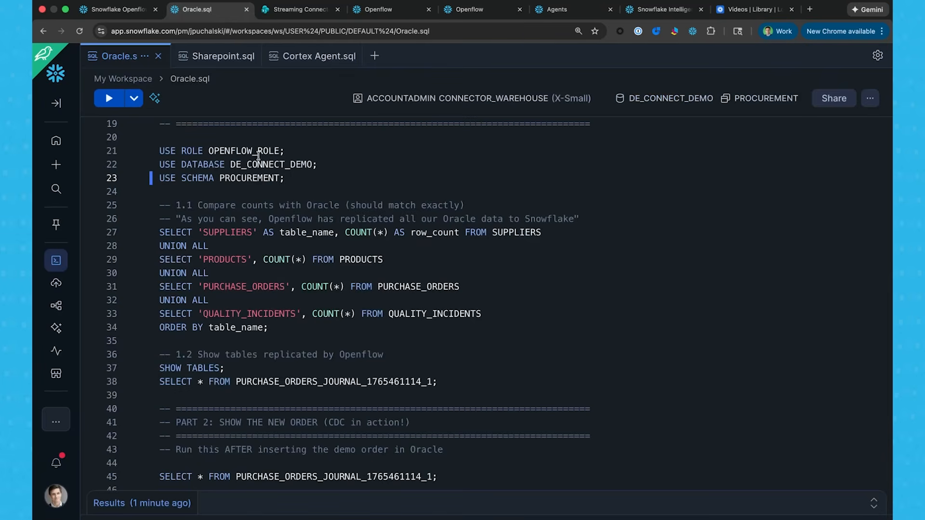
{"action": "left_click", "coordinate": [234, 233]}
{"action": "key", "text": "super+Return"}
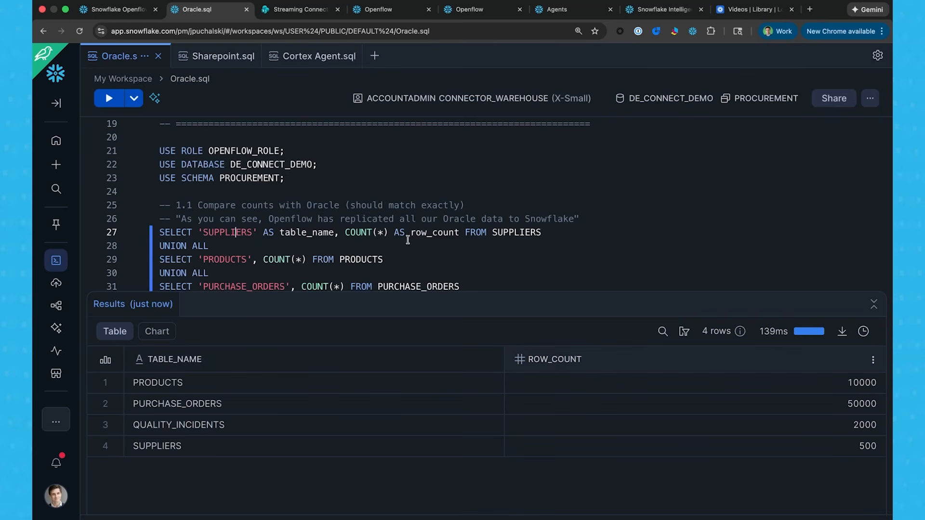
List the tables replicated by Openflow with SHOW TABLES, look through their names, and collapse the results.
{"action": "scroll", "coordinate": [408, 239], "scroll_direction": "down", "scroll_amount": 5}
{"action": "left_click", "coordinate": [209, 203]}
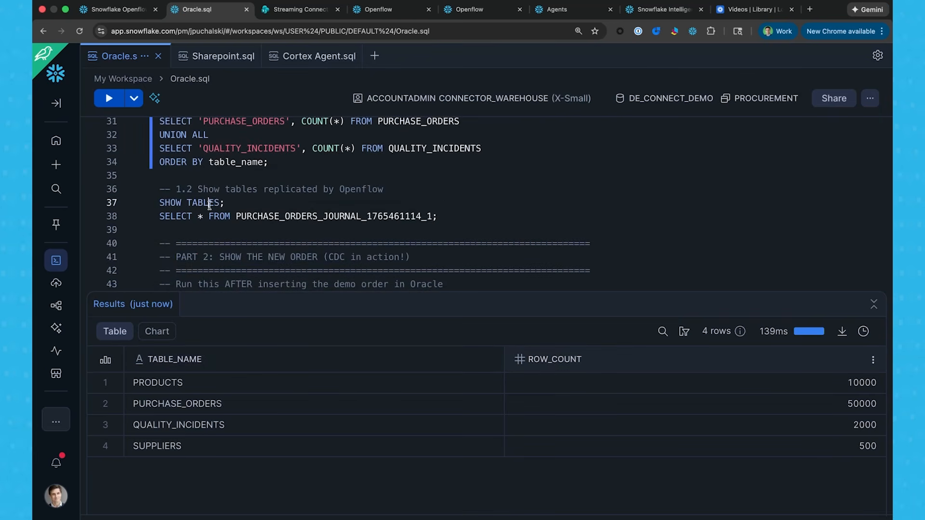
{"action": "key", "text": "super+Return"}
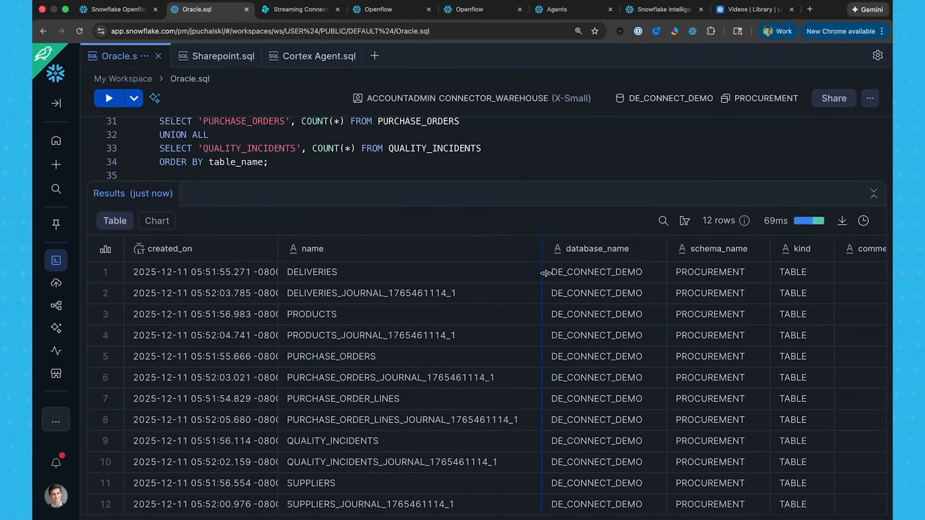
{"action": "double_click", "coordinate": [364, 249]}
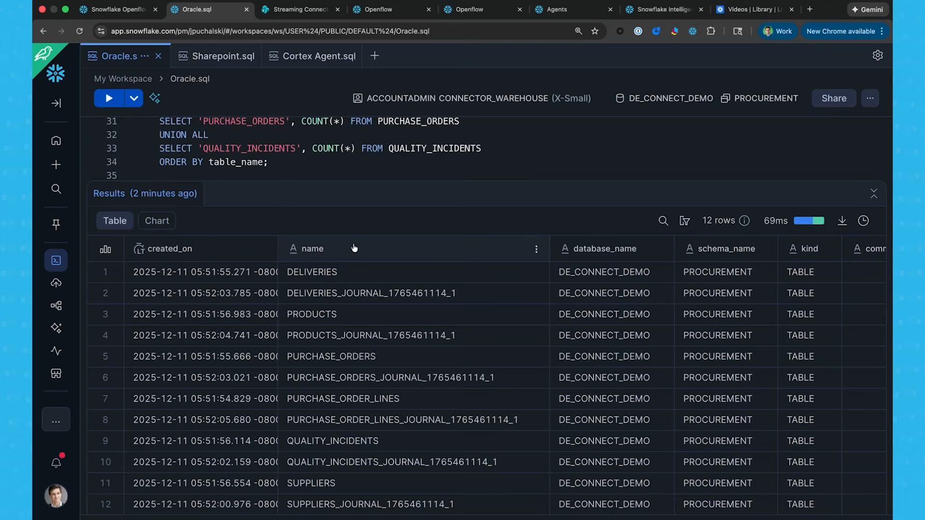
{"action": "left_click", "coordinate": [873, 193]}
{"action": "scroll", "coordinate": [523, 280], "scroll_direction": "down", "scroll_amount": 2}
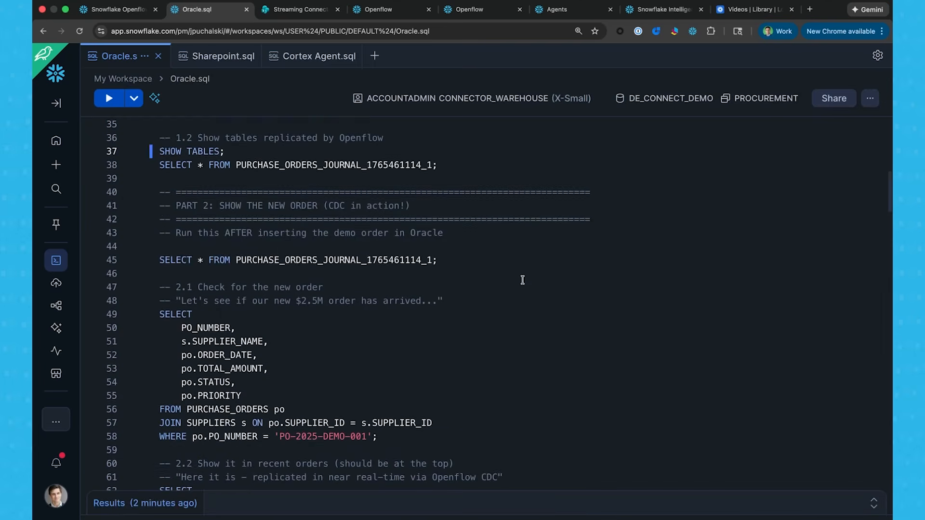
{"action": "scroll", "coordinate": [523, 280], "scroll_direction": "down", "scroll_amount": 2}
{"action": "scroll", "coordinate": [360, 182], "scroll_direction": "up", "scroll_amount": 3}
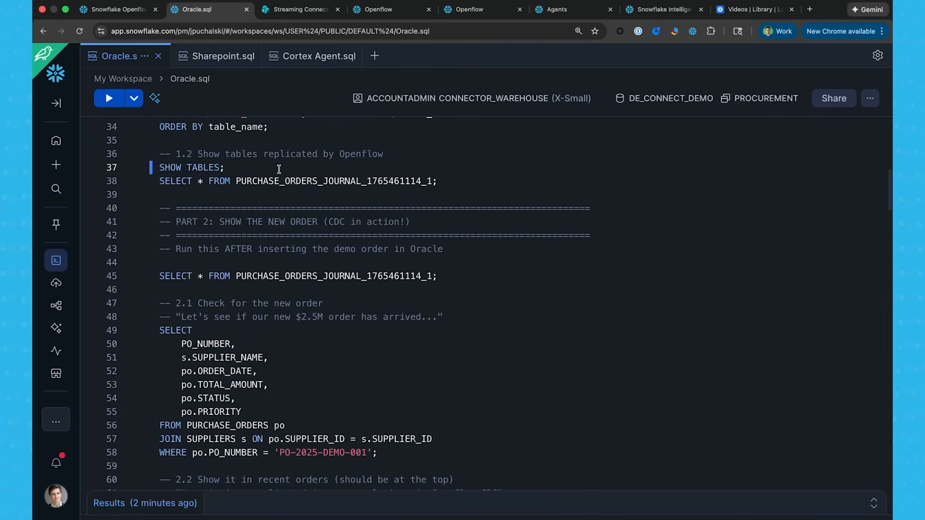
{"action": "left_click", "coordinate": [226, 180]}
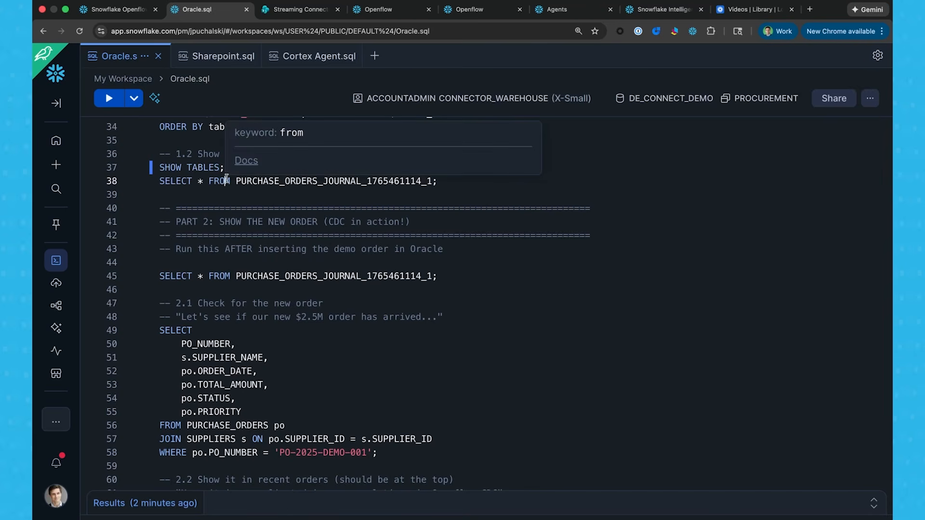
{"action": "key", "text": "super+Return"}
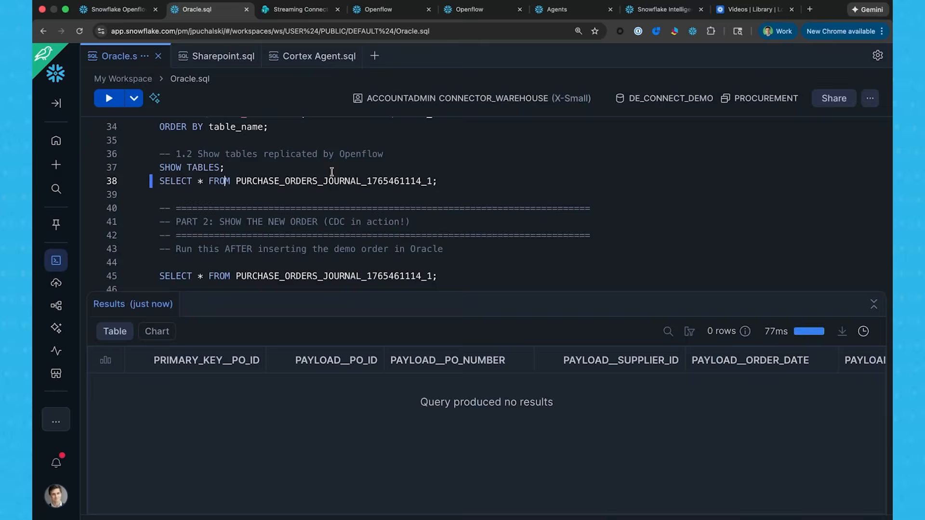
Switch to DEMO_QUERIES.sql in the database IDE and run the 3.1 total order count on PURCHASE_ORDERS.
{"action": "key", "text": "ctrl+Left"}
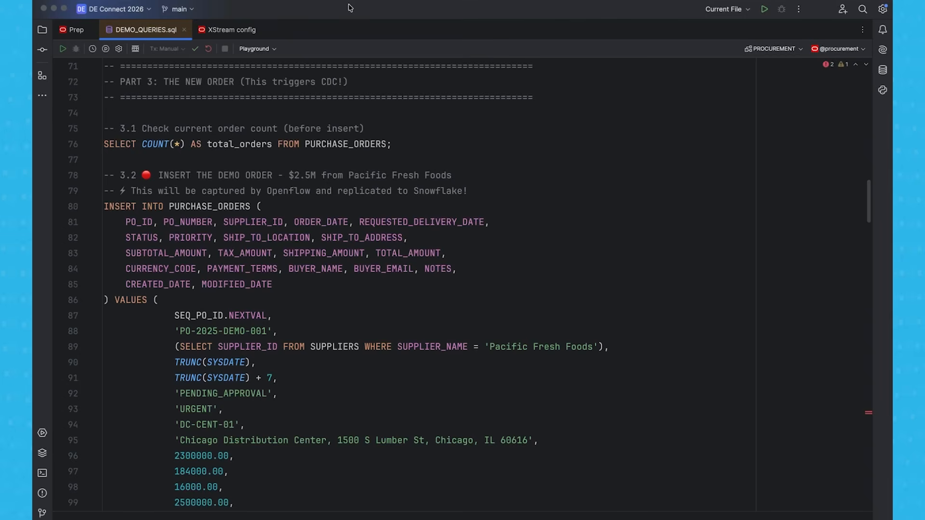
{"action": "left_click", "coordinate": [223, 144]}
{"action": "key", "text": "super+Return"}
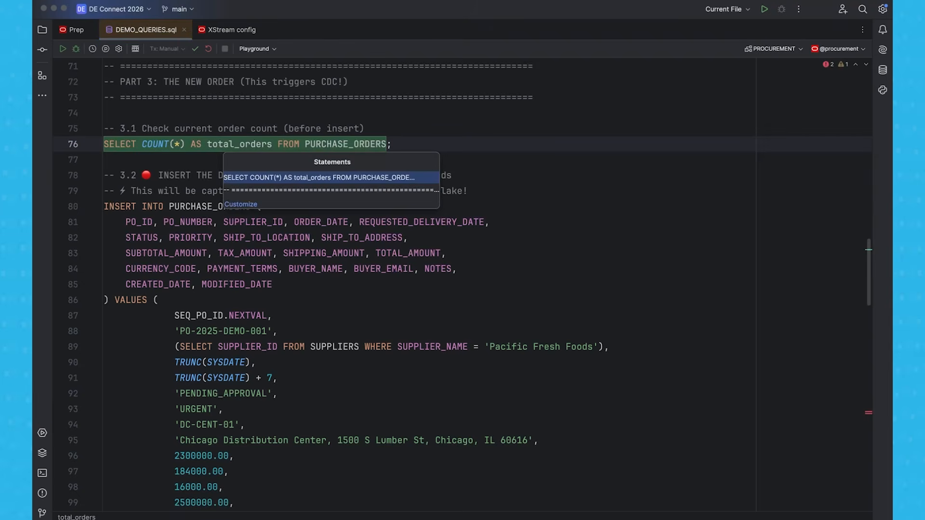
{"action": "key", "text": "Return"}
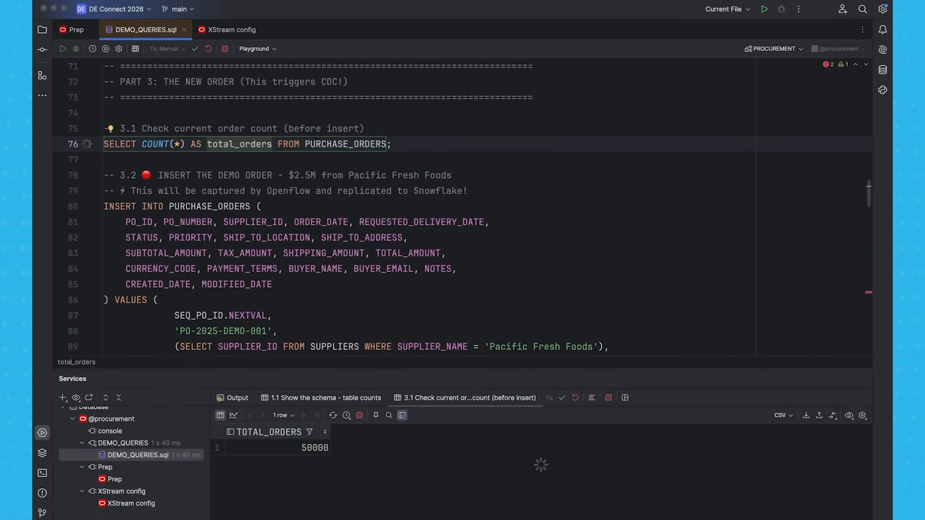
Execute the 3.2 INSERT statement that adds the $2.5M Pacific Fresh Foods demo order to PURCHASE_ORDERS.
{"action": "left_click", "coordinate": [191, 206]}
{"action": "key", "text": "super+Return"}
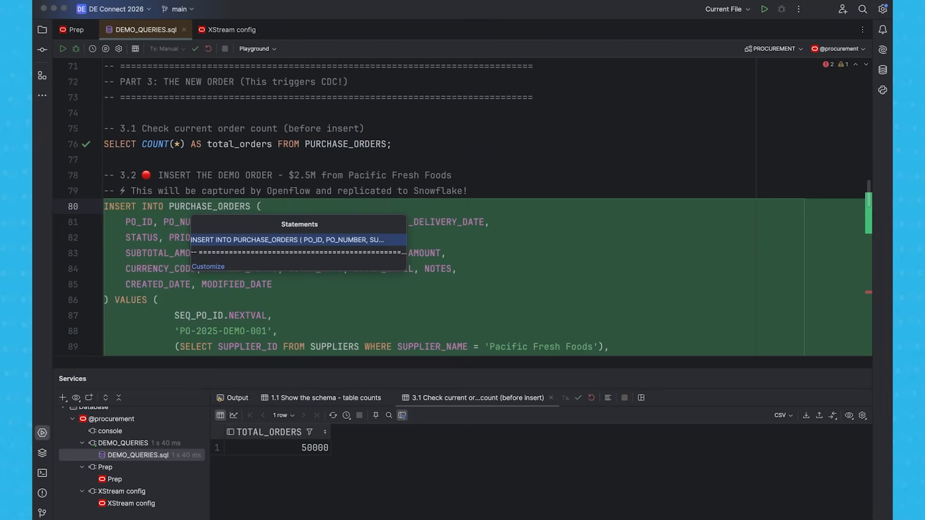
{"action": "key", "text": "Return"}
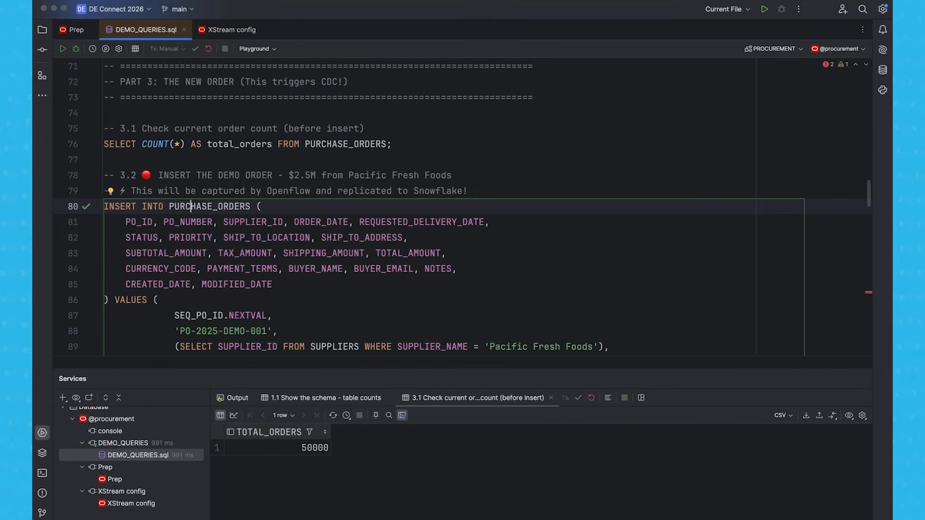
Rerun the total order count on PURCHASE_ORDERS and switch back to the Openflow canvas in the browser.
{"action": "left_click", "coordinate": [196, 144]}
{"action": "key", "text": "super+Return"}
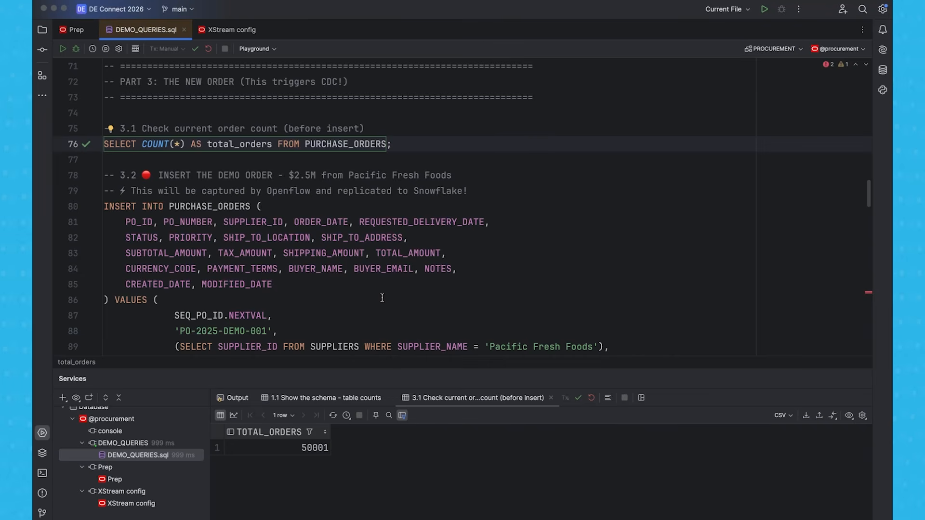
{"action": "key", "text": "super+Tab"}
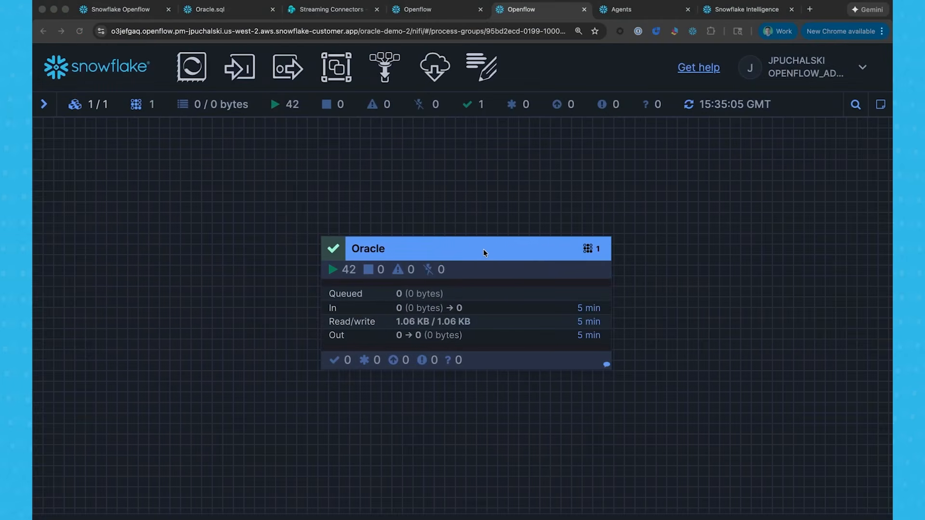
Open the Oracle process group and enter its Incremental Load group.
{"action": "left_click", "coordinate": [471, 257]}
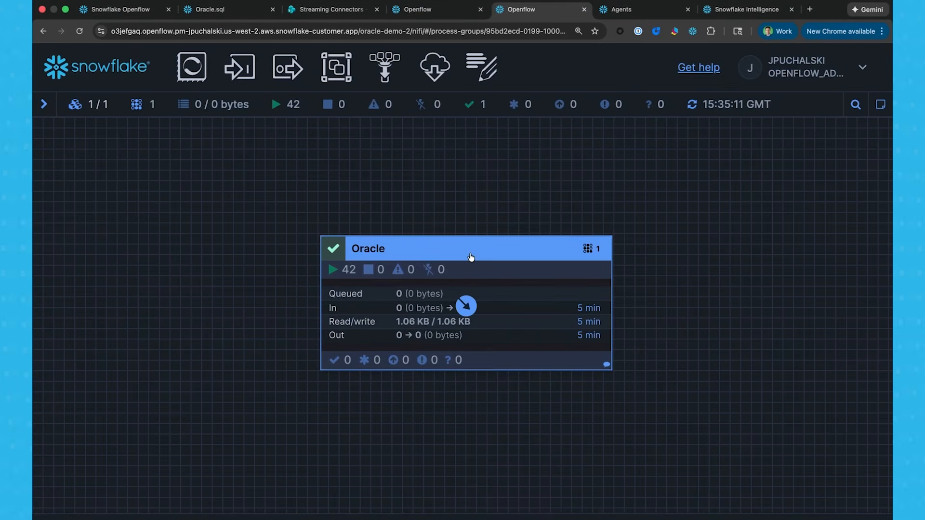
{"action": "double_click", "coordinate": [471, 257]}
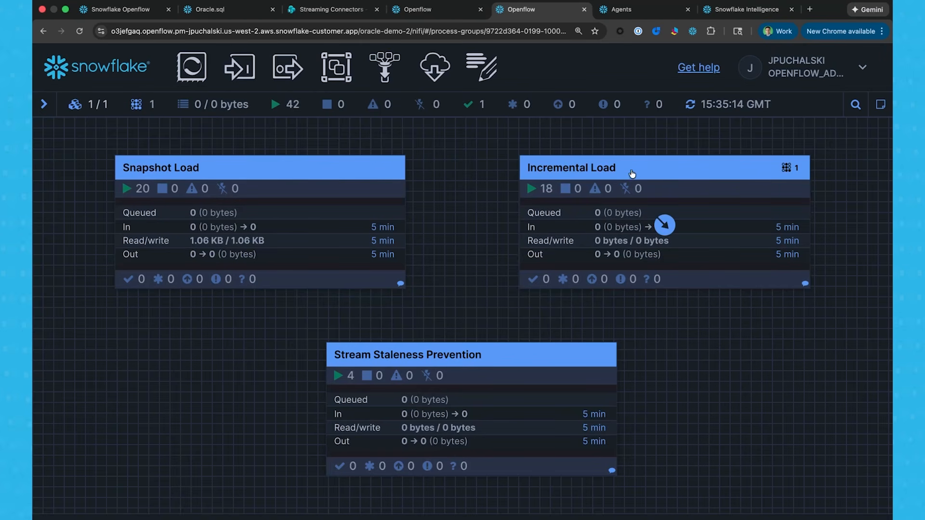
{"action": "left_click", "coordinate": [658, 169]}
{"action": "double_click", "coordinate": [657, 170]}
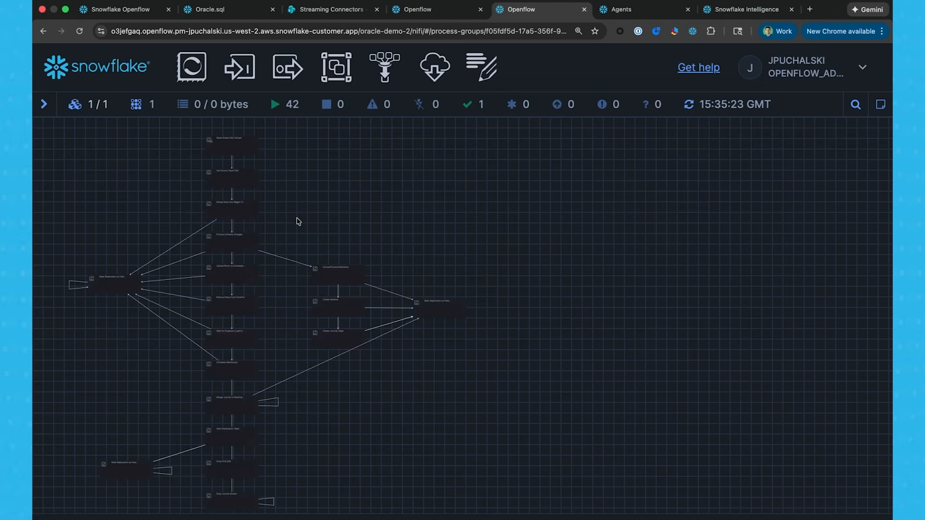
Locate the Read Oracle CDC Stream processor in the Incremental Load flow and view its data provenance.
{"action": "scroll", "coordinate": [297, 221], "scroll_direction": "up", "scroll_amount": 1}
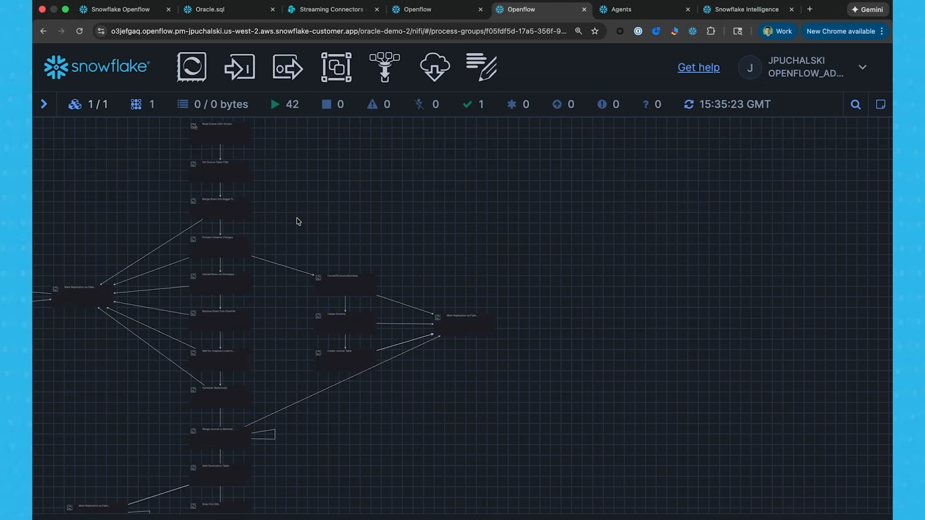
{"action": "scroll", "coordinate": [298, 221], "scroll_direction": "up", "scroll_amount": 5}
{"action": "left_click_drag", "start_coordinate": [254, 182], "coordinate": [407, 317]}
{"action": "left_click_drag", "start_coordinate": [397, 220], "coordinate": [571, 251]}
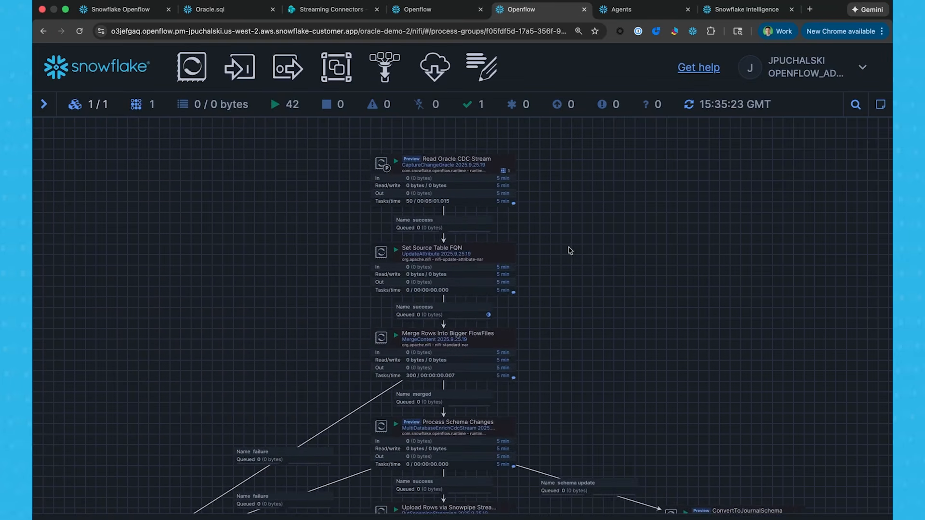
{"action": "scroll", "coordinate": [570, 251], "scroll_direction": "up", "scroll_amount": 3}
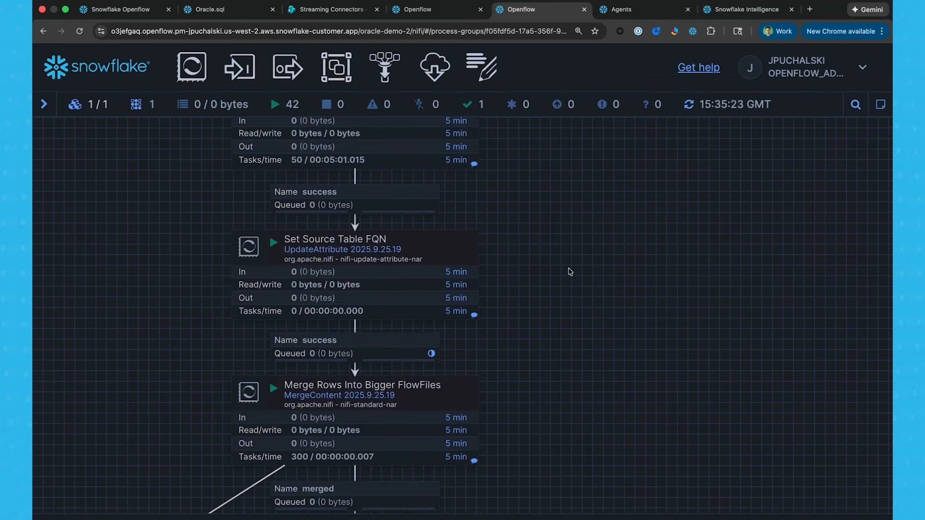
{"action": "left_click_drag", "start_coordinate": [525, 202], "coordinate": [609, 273]}
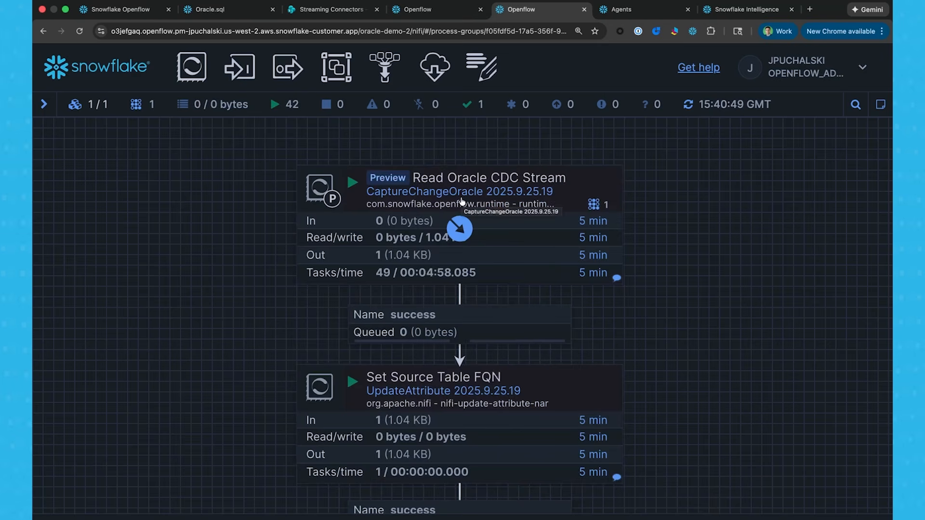
{"action": "scroll", "coordinate": [463, 198], "scroll_direction": "up", "scroll_amount": 1}
{"action": "right_click", "coordinate": [462, 202]}
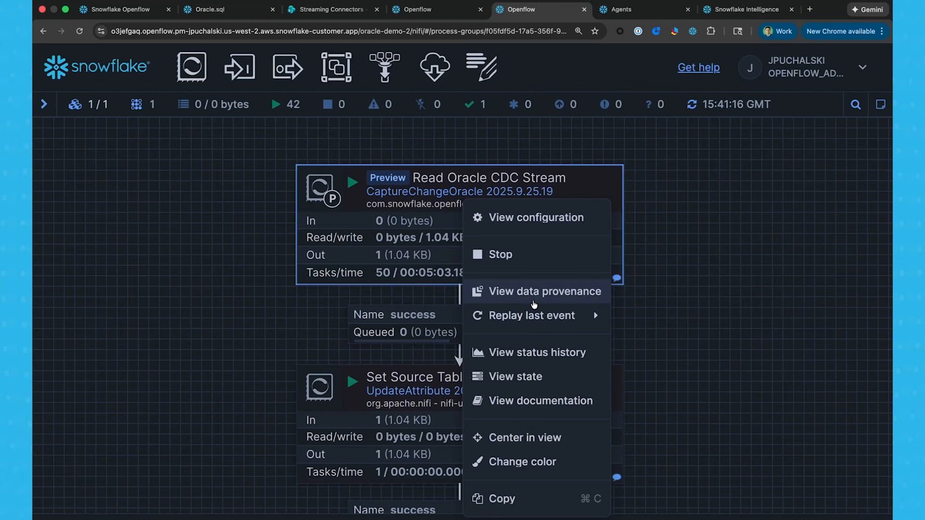
{"action": "left_click", "coordinate": [535, 304]}
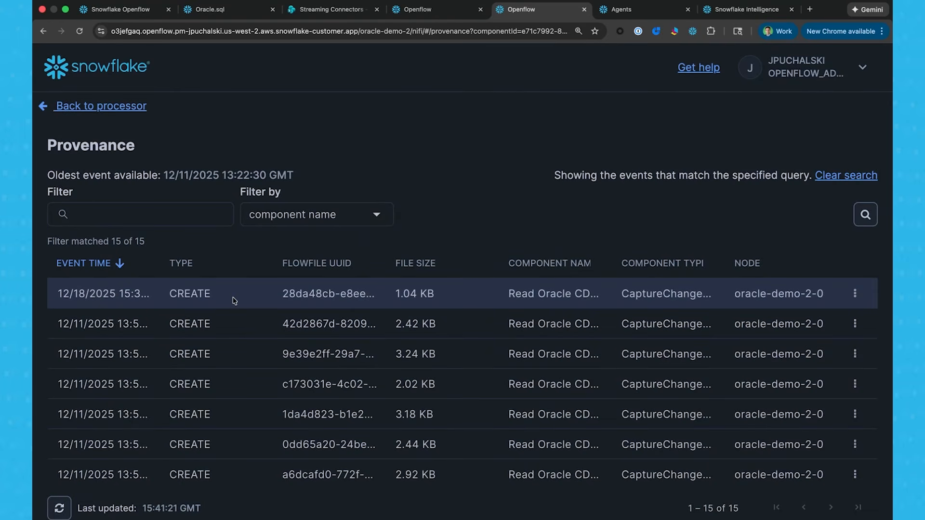
Inspect the attributes of the newest provenance event, including the Avro schema, record count and source table, and close the details.
{"action": "left_click", "coordinate": [855, 295]}
{"action": "left_click", "coordinate": [818, 331]}
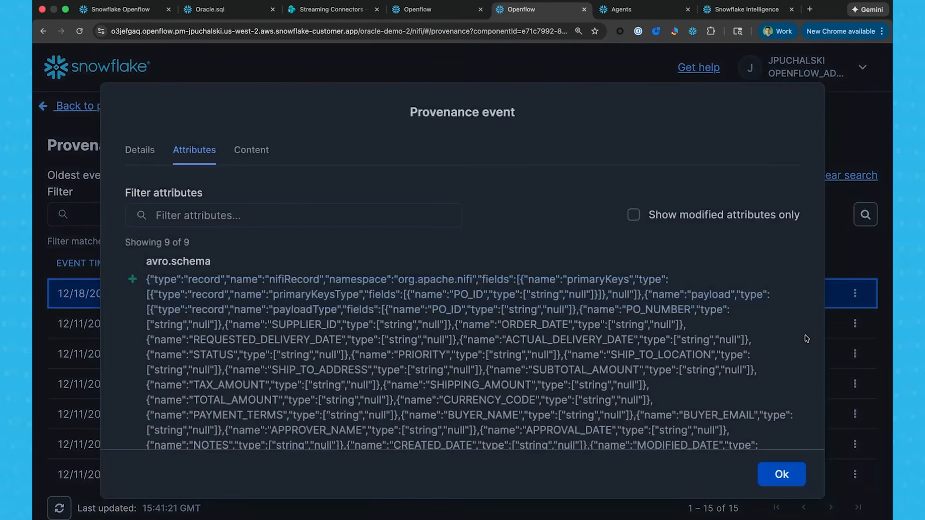
{"action": "scroll", "coordinate": [249, 327], "scroll_direction": "down", "scroll_amount": 2}
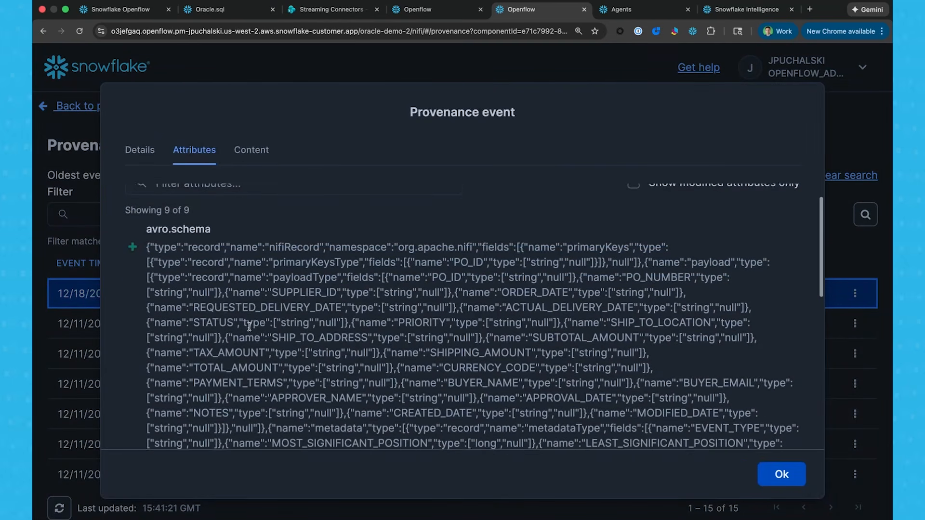
{"action": "scroll", "coordinate": [249, 328], "scroll_direction": "down", "scroll_amount": 10}
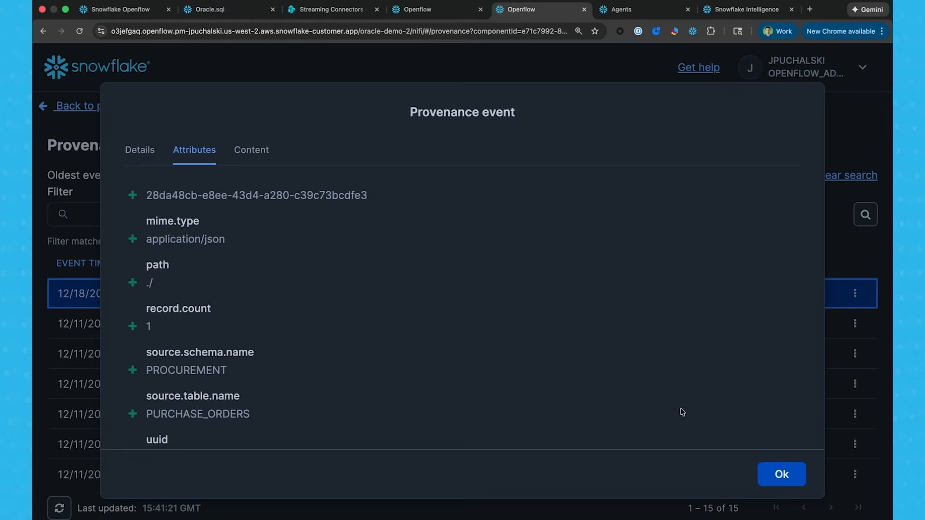
{"action": "left_click", "coordinate": [783, 475]}
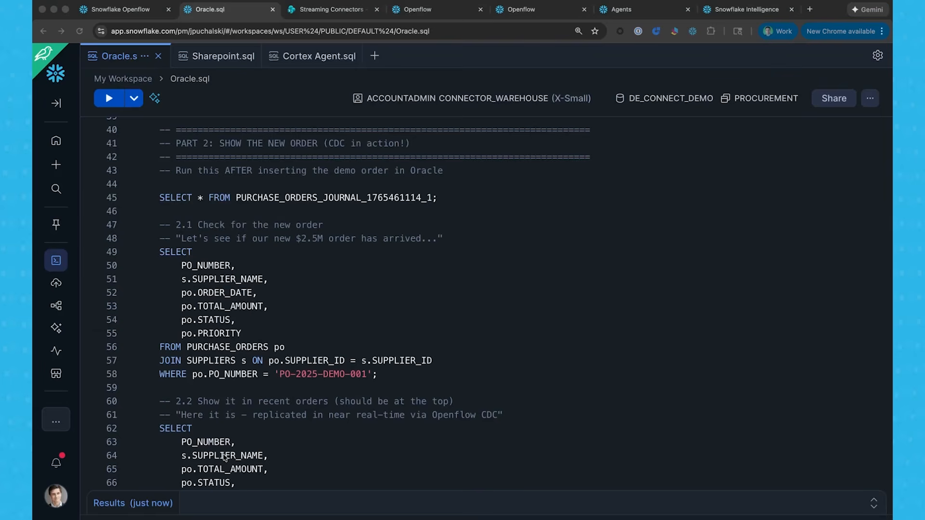
{"action": "left_click", "coordinate": [165, 198]}
{"action": "key", "text": "super+Return"}
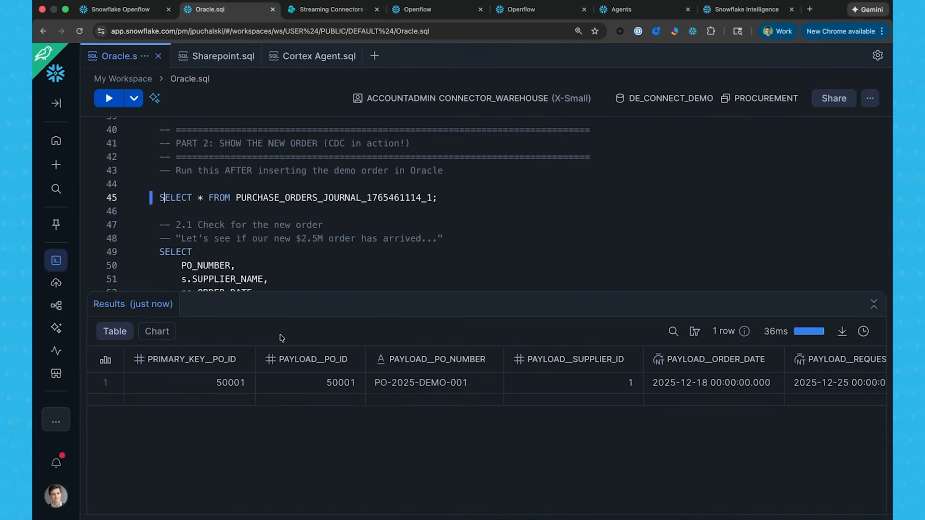
{"action": "scroll", "coordinate": [568, 387], "scroll_direction": "right", "scroll_amount": 10}
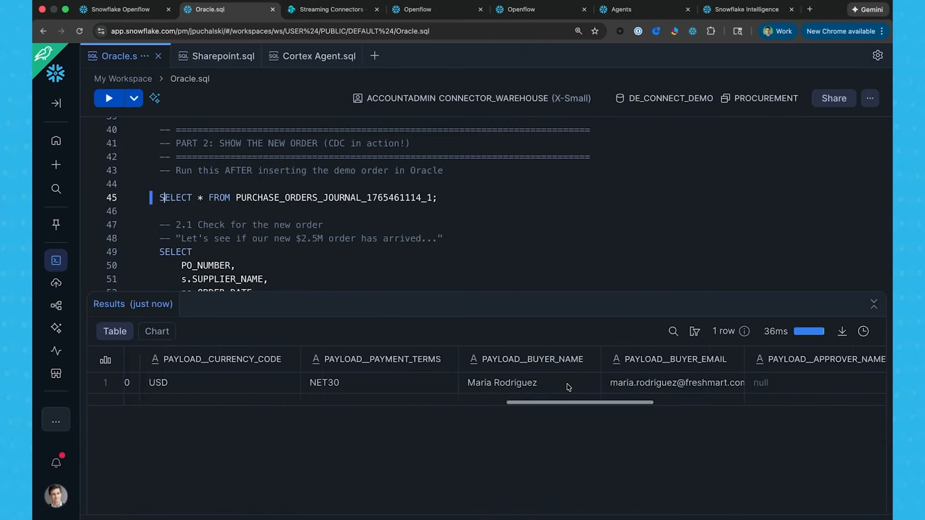
{"action": "scroll", "coordinate": [568, 387], "scroll_direction": "right", "scroll_amount": 10}
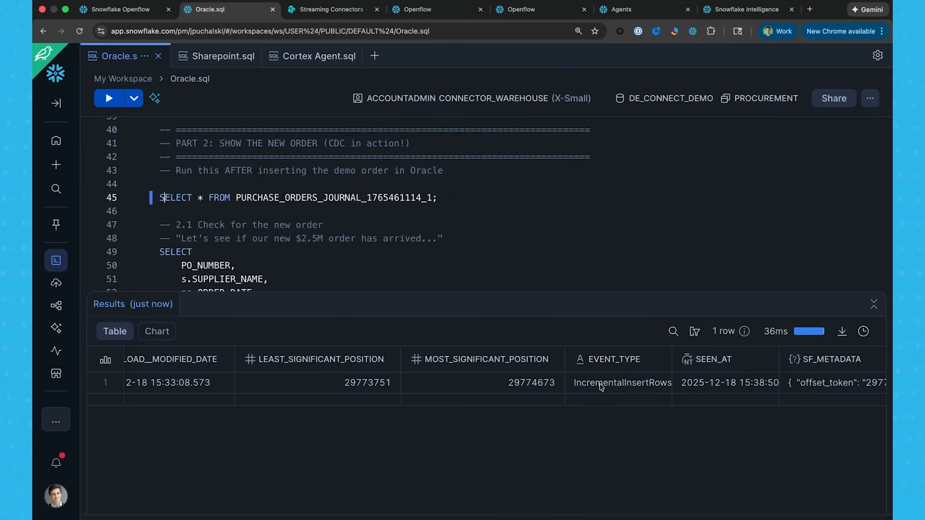
{"action": "left_click", "coordinate": [601, 386]}
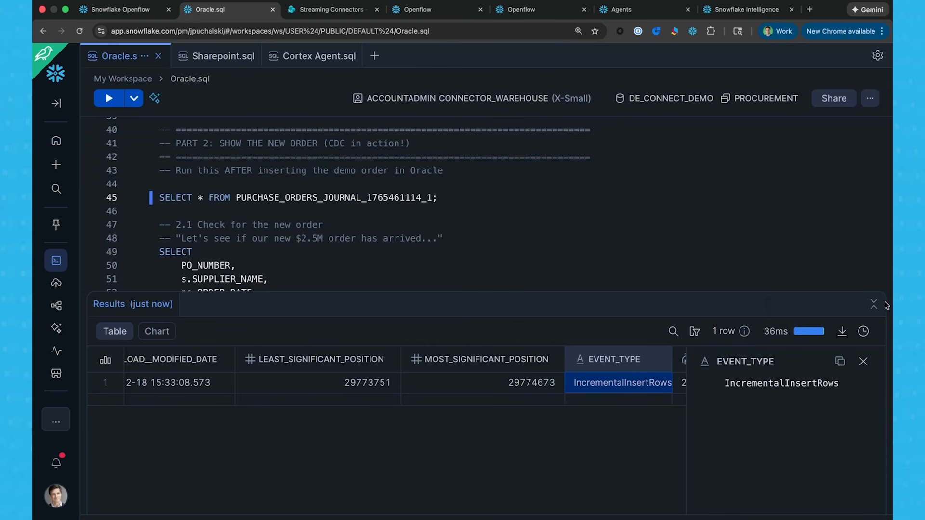
Collapse the journal results and run the 2.1 query that checks PURCHASE_ORDERS for order PO-2025-DEMO-001.
{"action": "left_click", "coordinate": [875, 308]}
{"action": "scroll", "coordinate": [499, 272], "scroll_direction": "down", "scroll_amount": 1}
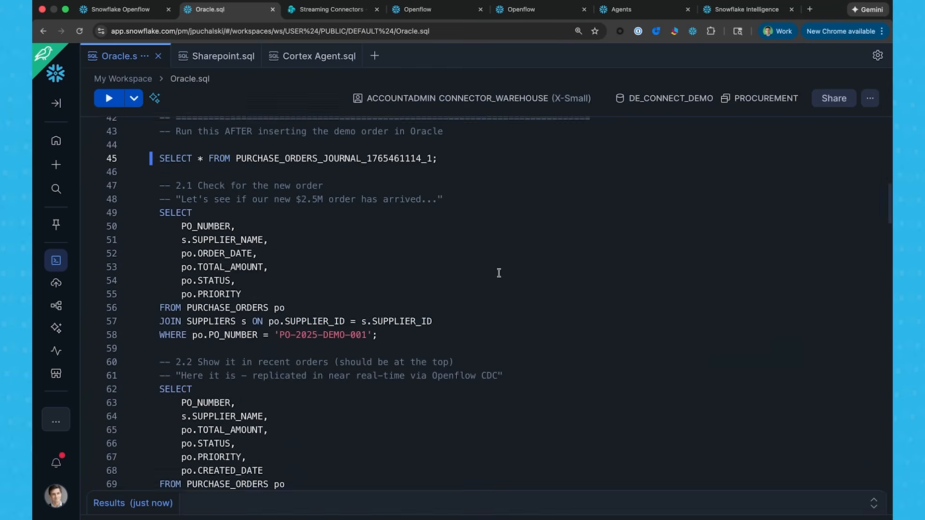
{"action": "left_click", "coordinate": [174, 210]}
{"action": "key", "text": "super+Return"}
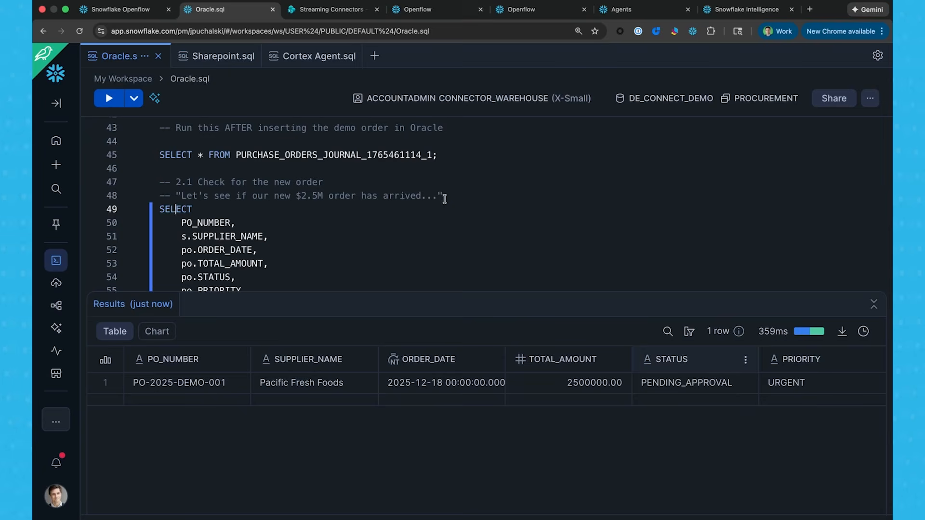
{"action": "key", "text": "super+Tab"}
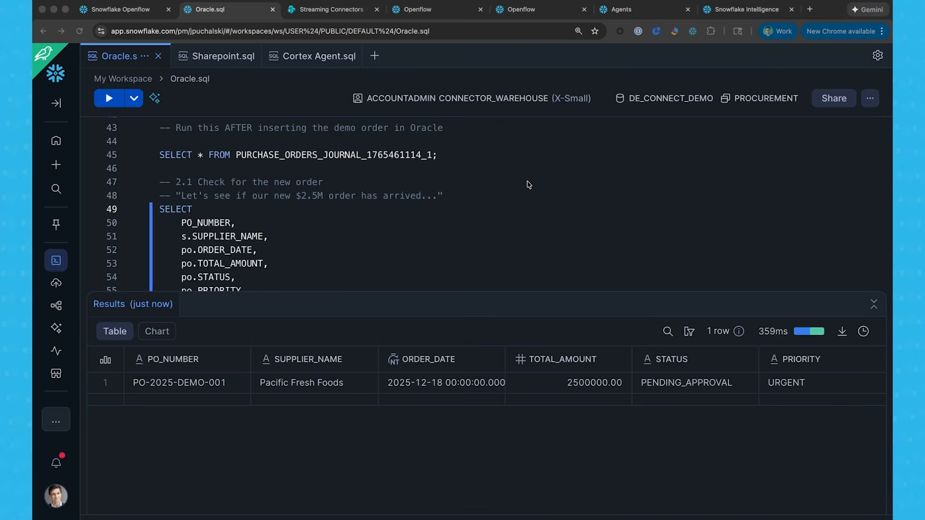
Switch to the Streaming Connectors SharePoint site and open the Pacific Fresh Foods folder inside Certifications.
{"action": "left_click", "coordinate": [332, 9]}
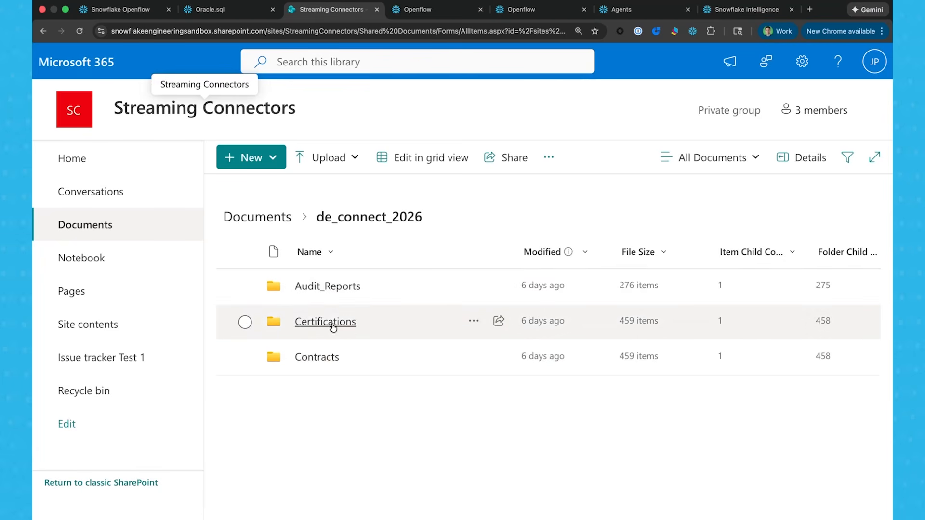
{"action": "left_click", "coordinate": [331, 323]}
{"action": "scroll", "coordinate": [371, 400], "scroll_direction": "down", "scroll_amount": 10}
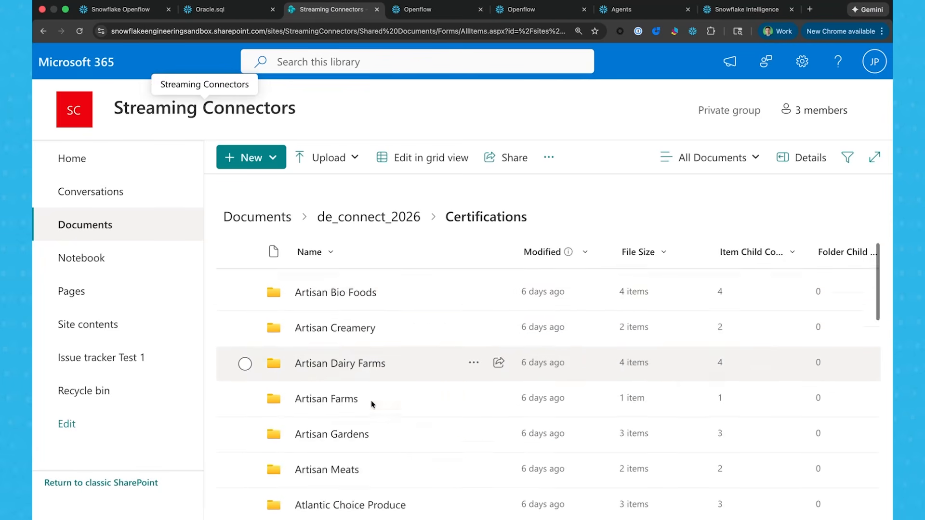
{"action": "scroll", "coordinate": [420, 448], "scroll_direction": "down", "scroll_amount": 5}
{"action": "scroll", "coordinate": [420, 447], "scroll_direction": "down", "scroll_amount": 20}
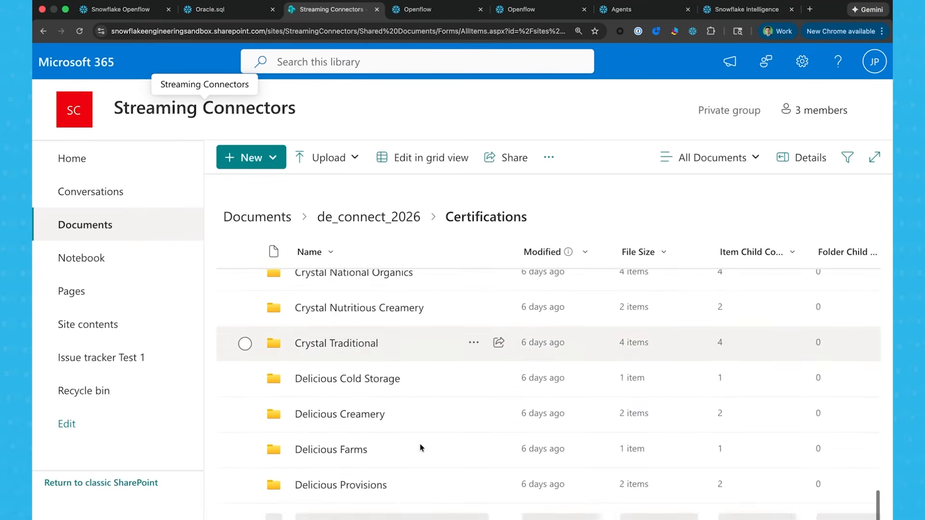
{"action": "scroll", "coordinate": [420, 448], "scroll_direction": "up", "scroll_amount": 5}
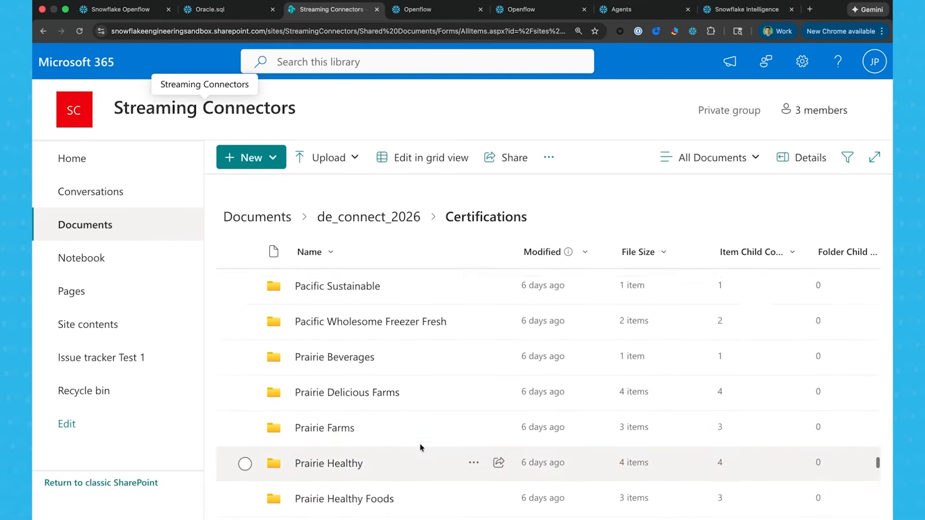
{"action": "scroll", "coordinate": [345, 357], "scroll_direction": "up", "scroll_amount": 1}
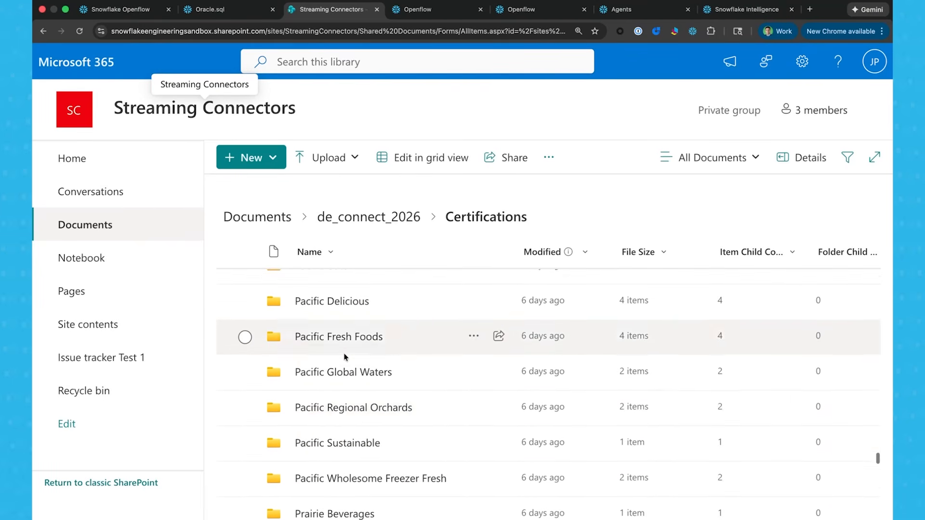
{"action": "left_click", "coordinate": [351, 336]}
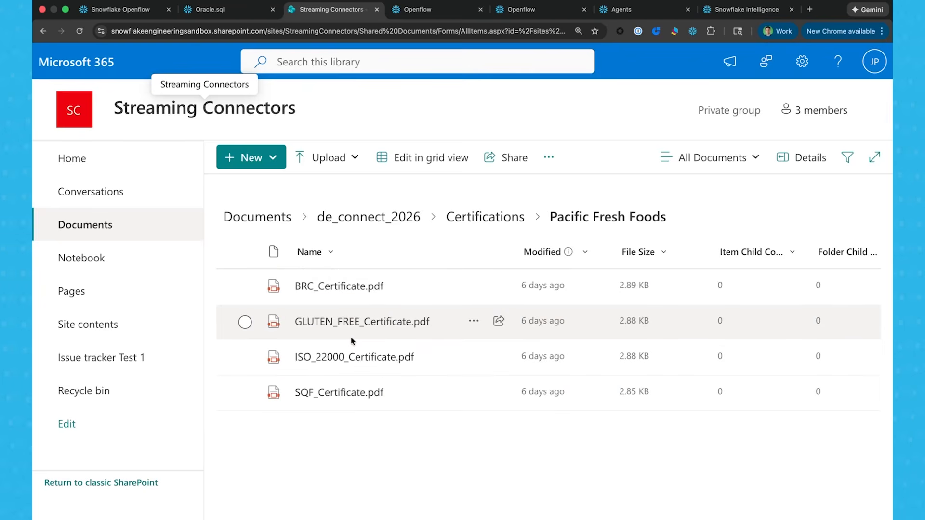
Preview BRC_Certificate.pdf and ISO_22000_Certificate.pdf to check each certificate's expiry date and status, closing each preview.
{"action": "left_click", "coordinate": [314, 289]}
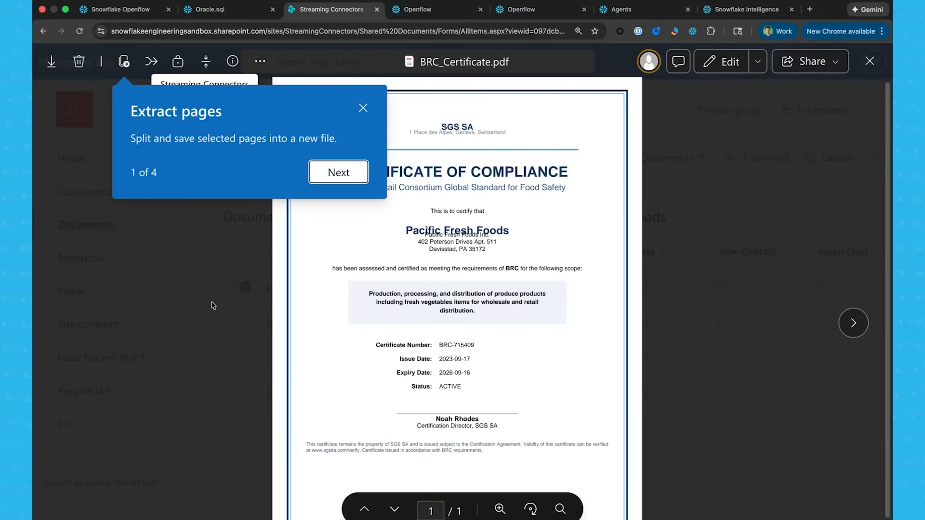
{"action": "left_click", "coordinate": [183, 290]}
{"action": "left_click", "coordinate": [870, 61]}
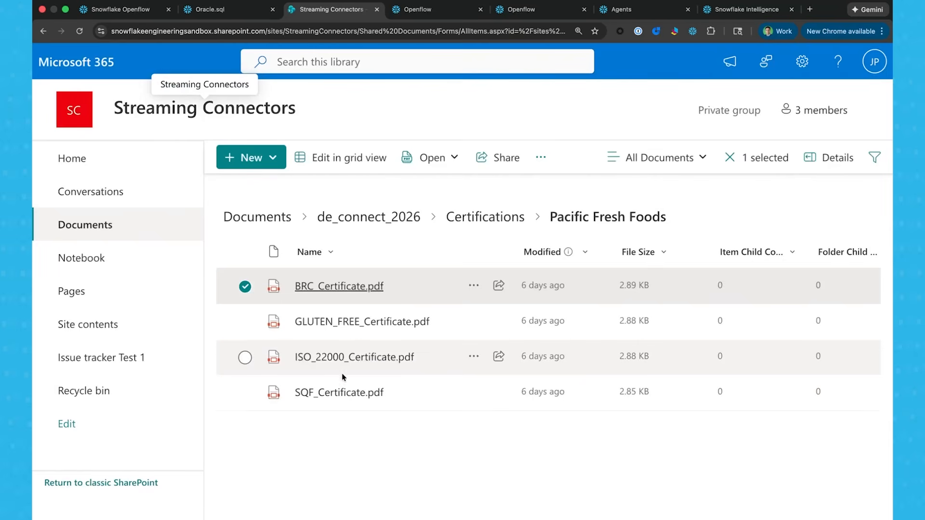
{"action": "left_click", "coordinate": [368, 359]}
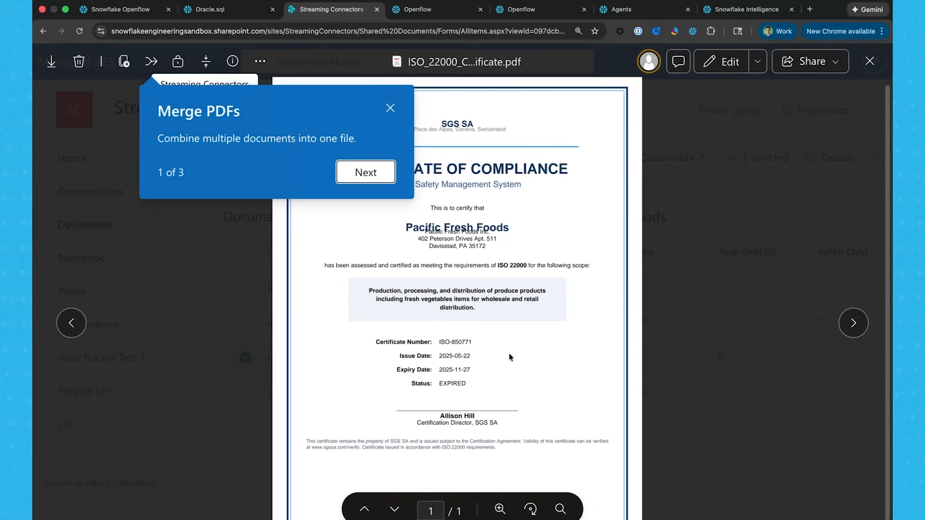
{"action": "left_click", "coordinate": [870, 61]}
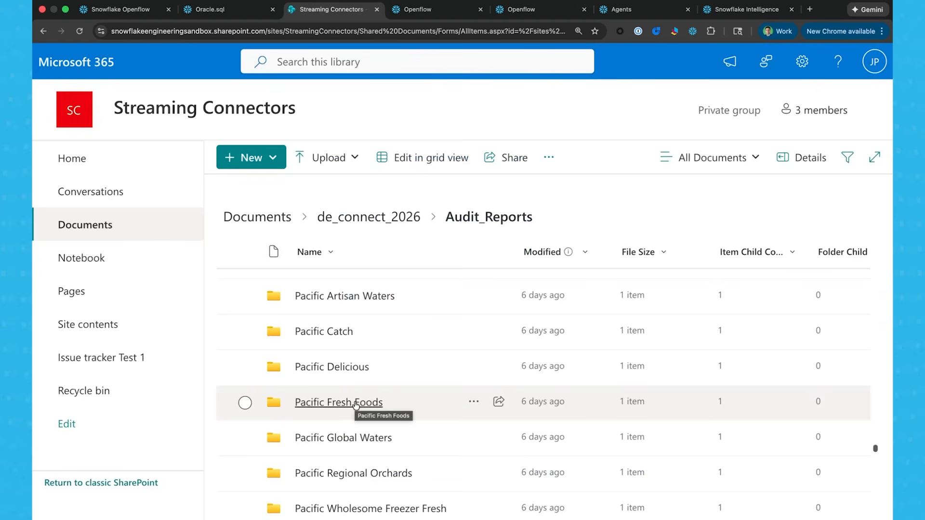
Open the Pacific Fresh Foods folder in Audit_Reports and review Quality_Audit_2024-10-15.pdf, closing the preview when finished.
{"action": "left_click", "coordinate": [355, 404]}
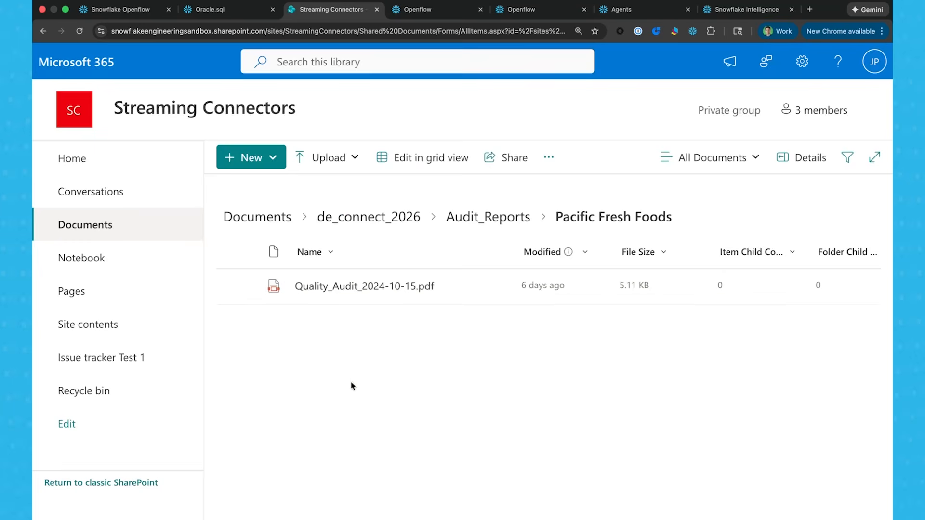
{"action": "left_click", "coordinate": [313, 287]}
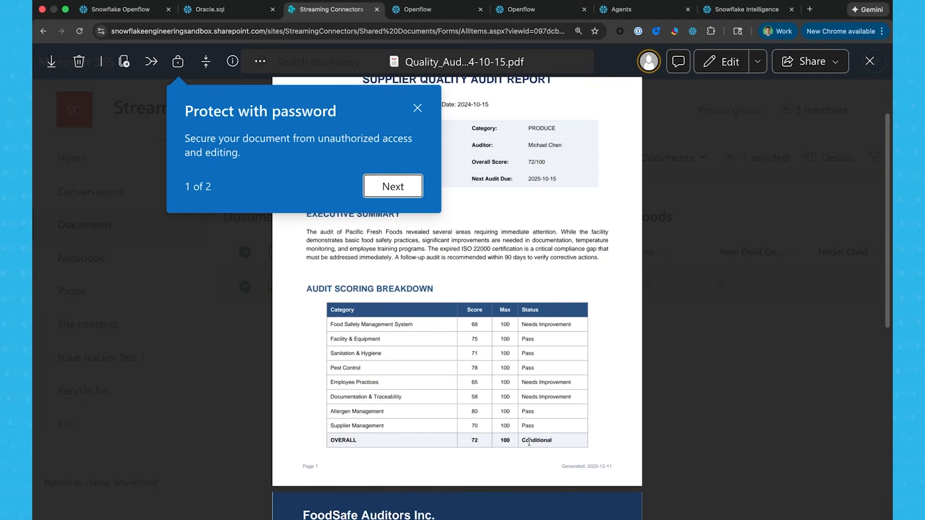
{"action": "left_click", "coordinate": [870, 62]}
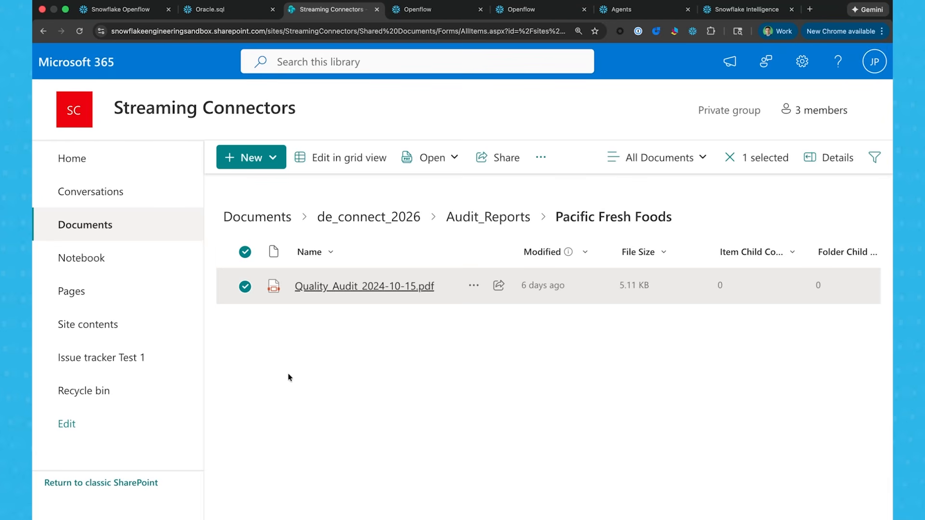
Switch to the SharePoint connector's Openflow canvas and inspect the SharePoint Source Parameters in its parameter contexts, closing them without changes.
{"action": "left_click", "coordinate": [441, 13]}
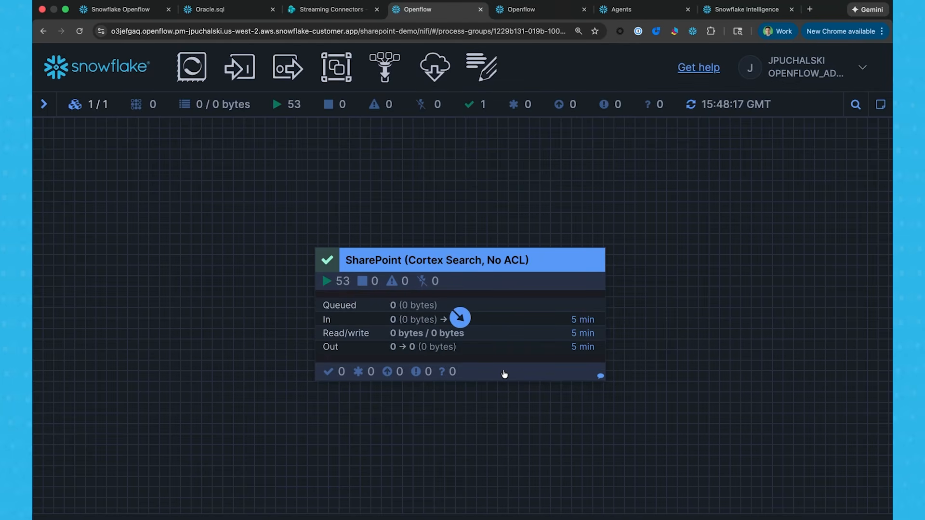
{"action": "left_click", "coordinate": [851, 73]}
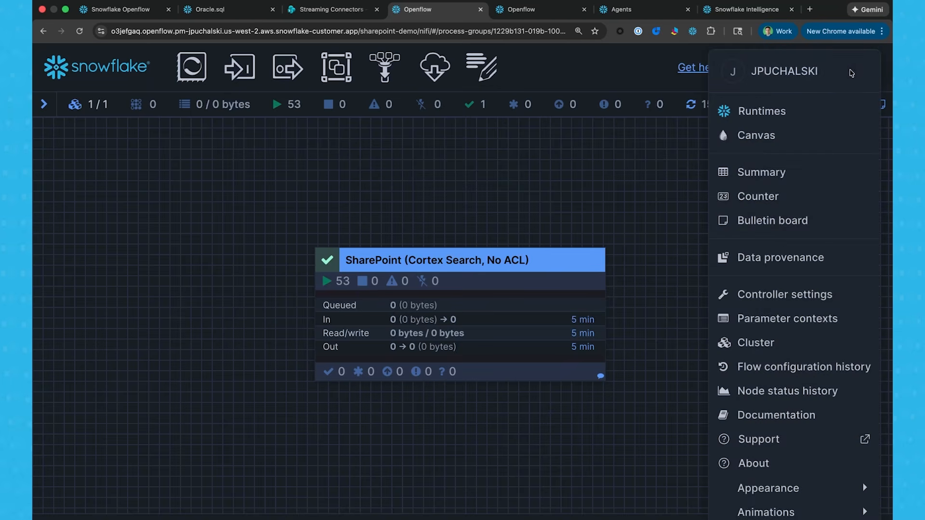
{"action": "left_click", "coordinate": [777, 319]}
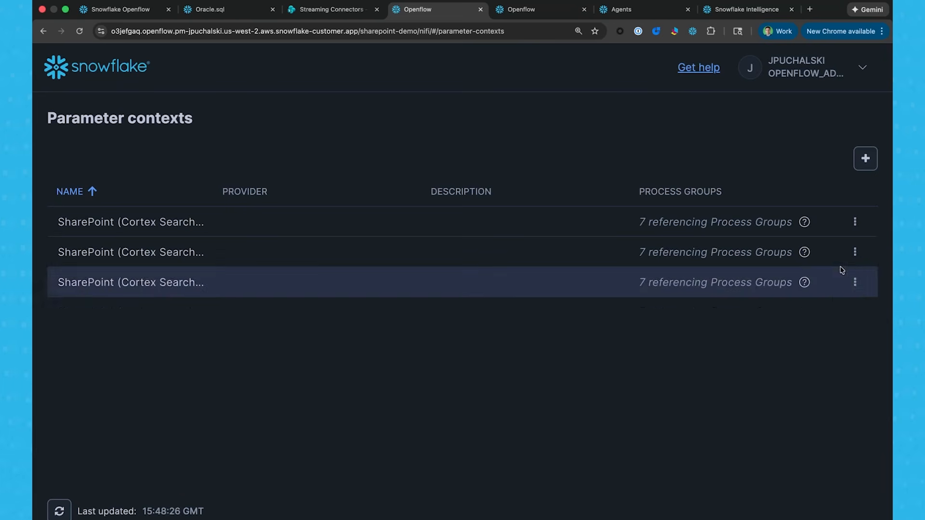
{"action": "left_click", "coordinate": [791, 274]}
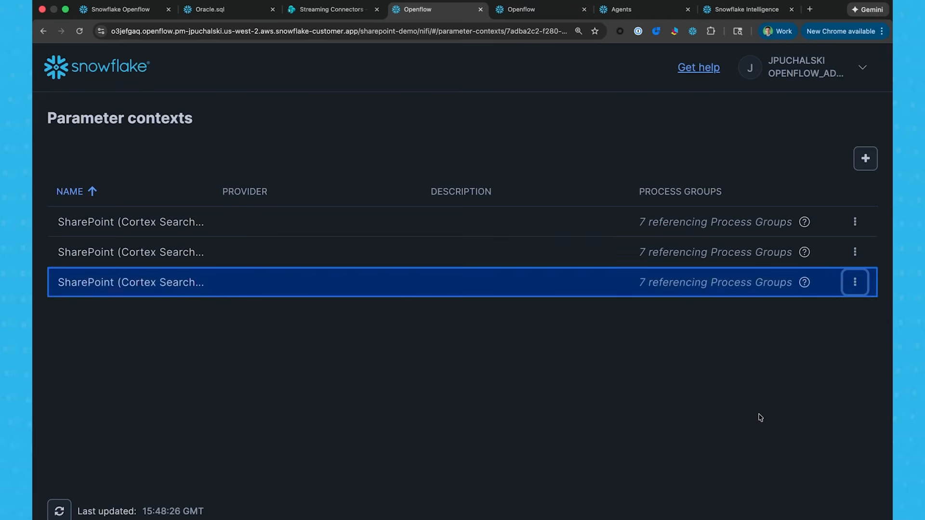
{"action": "left_click", "coordinate": [857, 285]}
{"action": "left_click", "coordinate": [789, 320]}
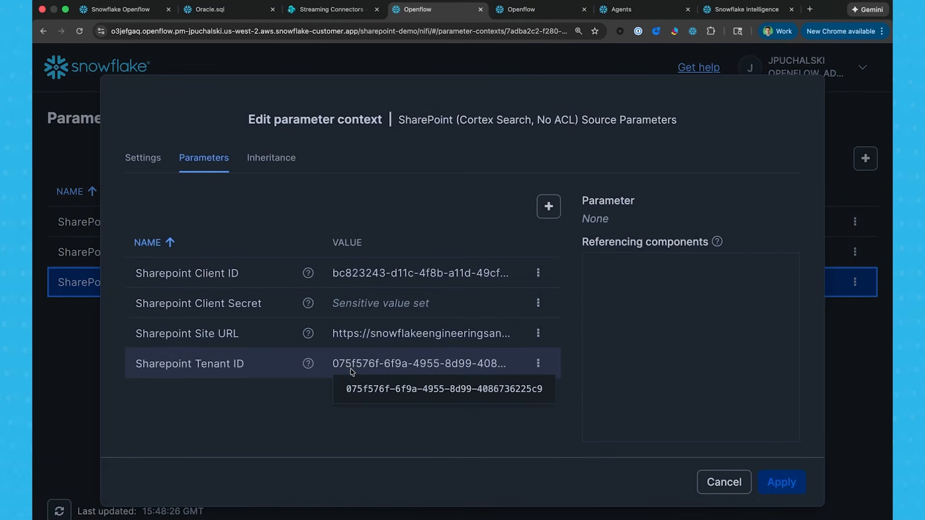
{"action": "left_click", "coordinate": [711, 482]}
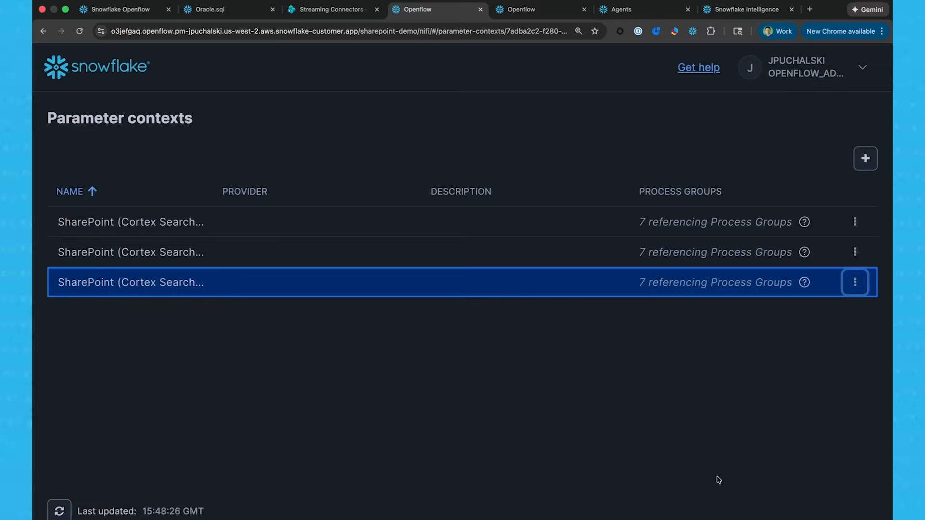
Open the SharePoint Ingestion Parameters (1) context and review its destination, file extension, OCR mode and source folder parameters.
{"action": "left_click", "coordinate": [855, 252]}
{"action": "left_click", "coordinate": [819, 288]}
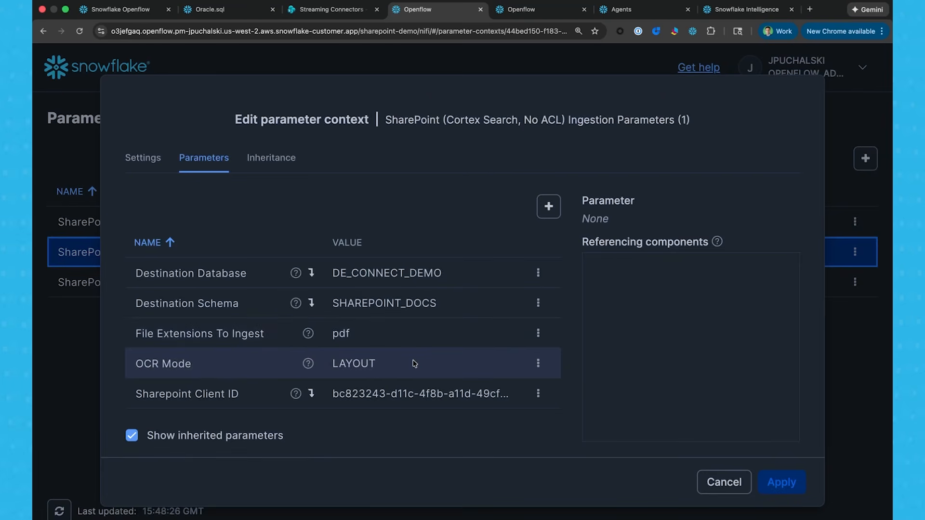
{"action": "scroll", "coordinate": [422, 366], "scroll_direction": "down", "scroll_amount": 1}
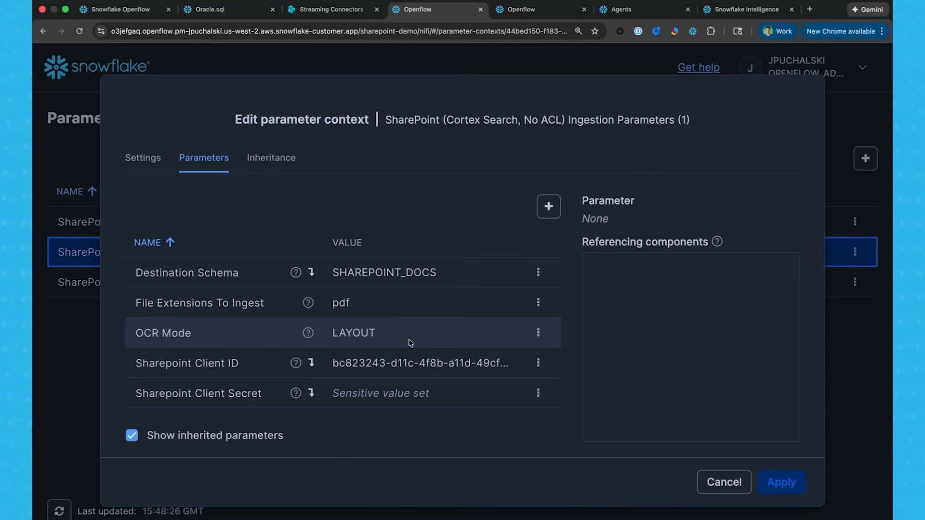
{"action": "scroll", "coordinate": [410, 343], "scroll_direction": "down", "scroll_amount": 3}
{"action": "scroll", "coordinate": [411, 343], "scroll_direction": "down", "scroll_amount": 2}
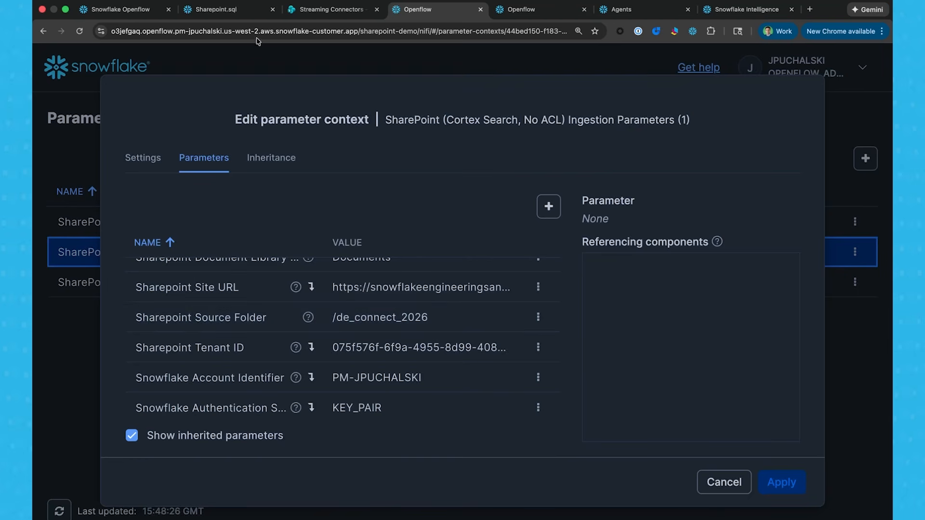
Switch to Sharepoint.sql and run the DESCRIBE query on CORTEX_SEARCH_SERVICE to check the service's details.
{"action": "left_click", "coordinate": [215, 11]}
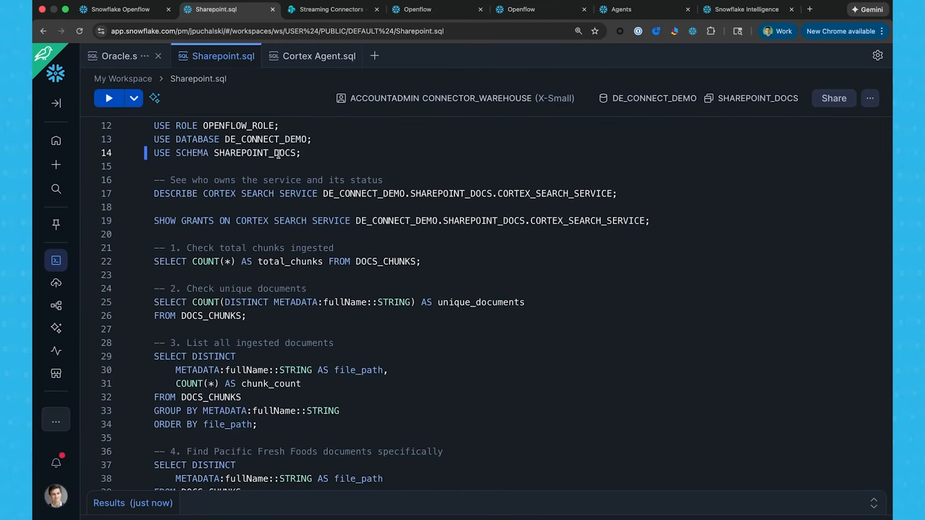
{"action": "left_click", "coordinate": [272, 193]}
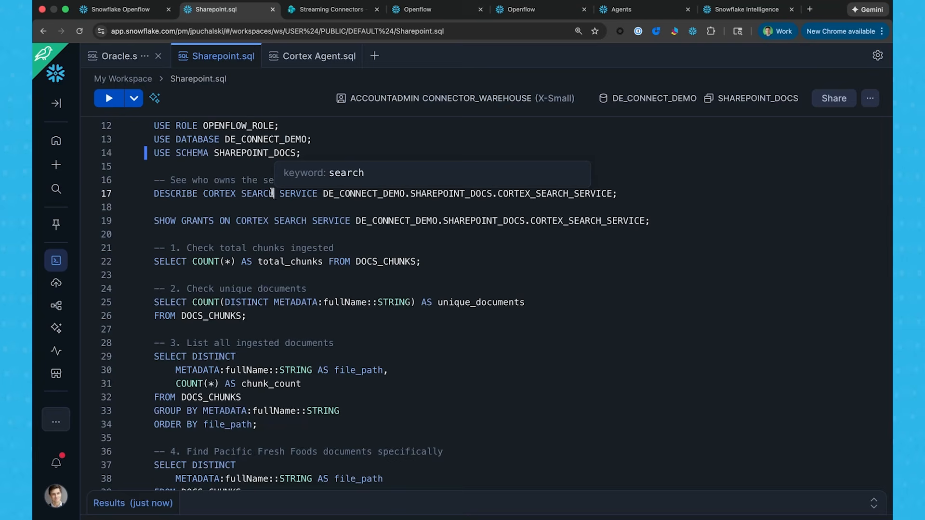
{"action": "key", "text": "super+Return"}
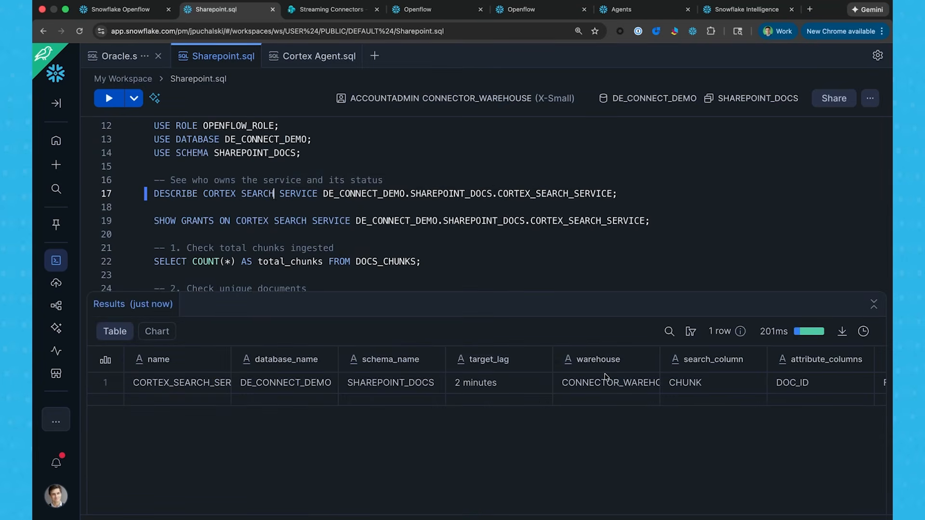
{"action": "scroll", "coordinate": [605, 377], "scroll_direction": "right", "scroll_amount": 10}
{"action": "scroll", "coordinate": [606, 377], "scroll_direction": "left", "scroll_amount": 10}
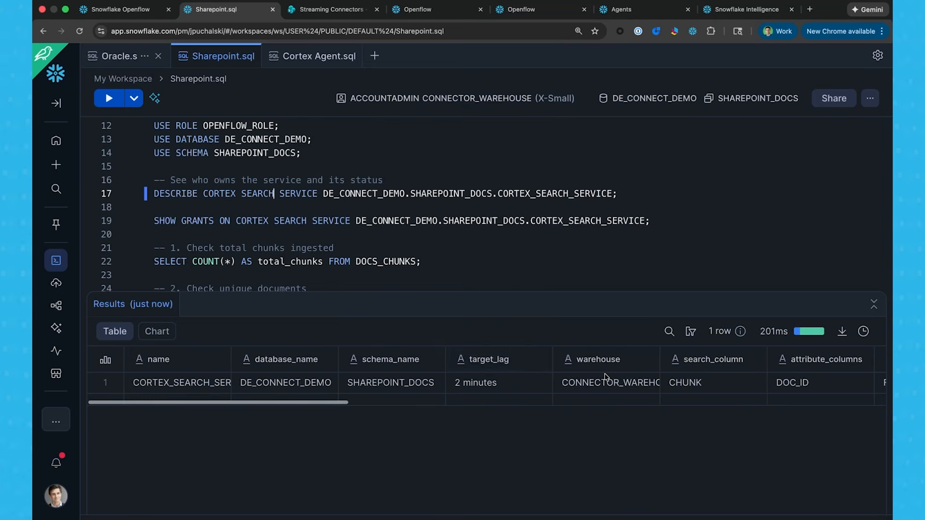
Run queries 1 and 2 to count the total chunks and the unique documents in DOCS_CHUNKS.
{"action": "scroll", "coordinate": [193, 247], "scroll_direction": "down", "scroll_amount": 3}
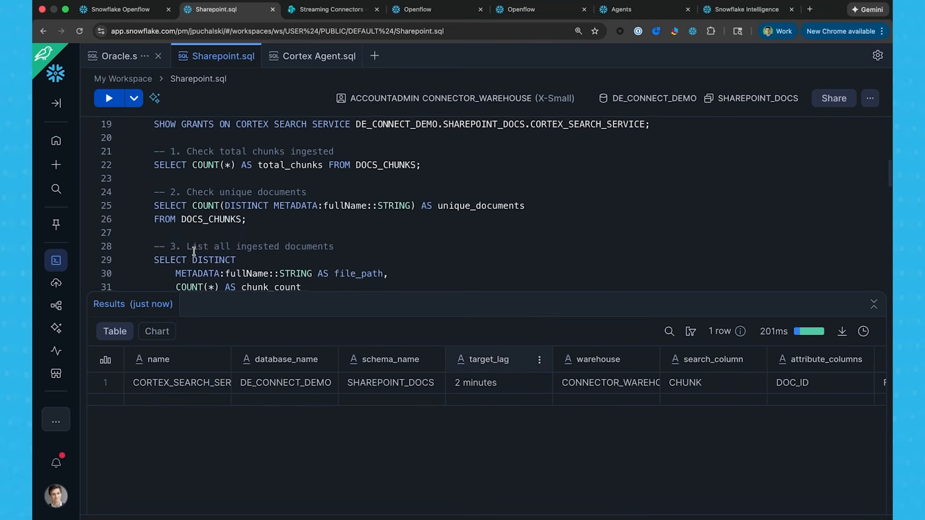
{"action": "left_click", "coordinate": [277, 165]}
{"action": "key", "text": "super+Return"}
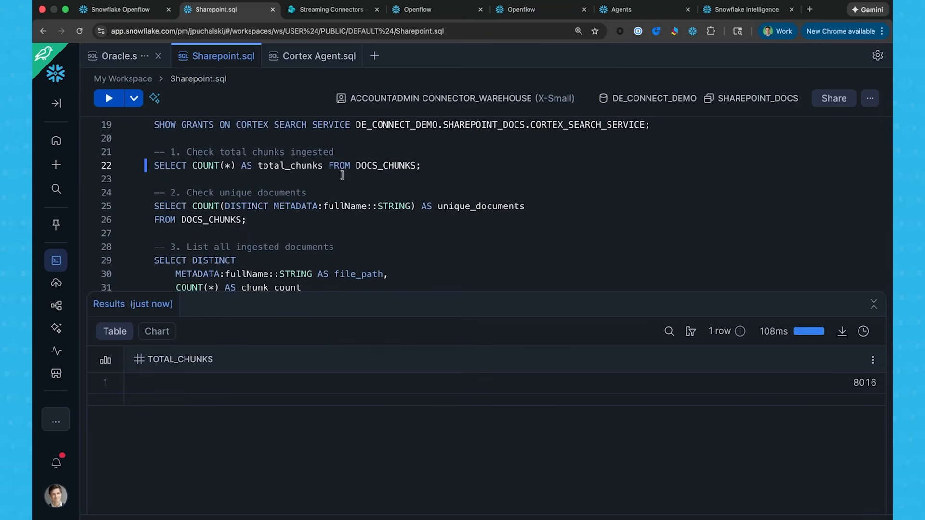
{"action": "scroll", "coordinate": [296, 191], "scroll_direction": "down", "scroll_amount": 1}
{"action": "left_click", "coordinate": [296, 192]}
{"action": "key", "text": "super+Return"}
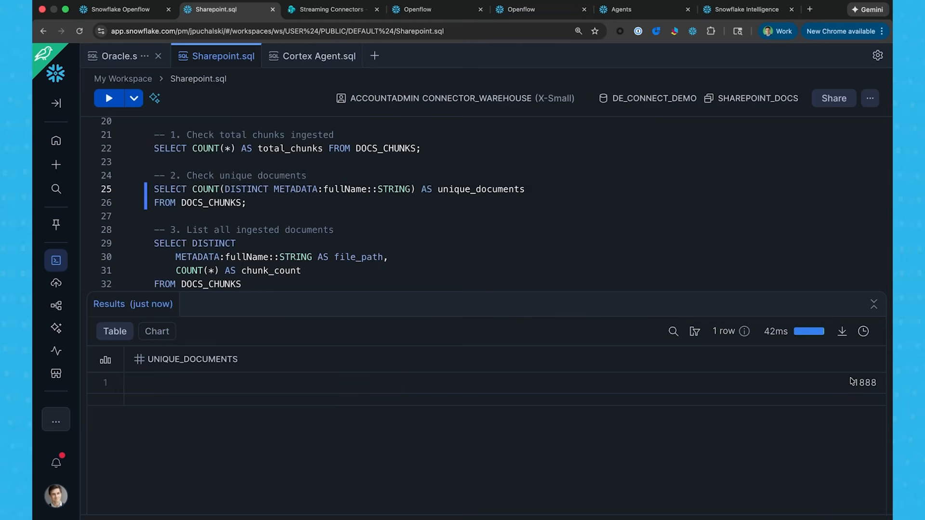
Run query 3 to list all ingested documents with their chunk counts, and browse the file paths.
{"action": "scroll", "coordinate": [434, 245], "scroll_direction": "down", "scroll_amount": 3}
{"action": "left_click", "coordinate": [207, 206]}
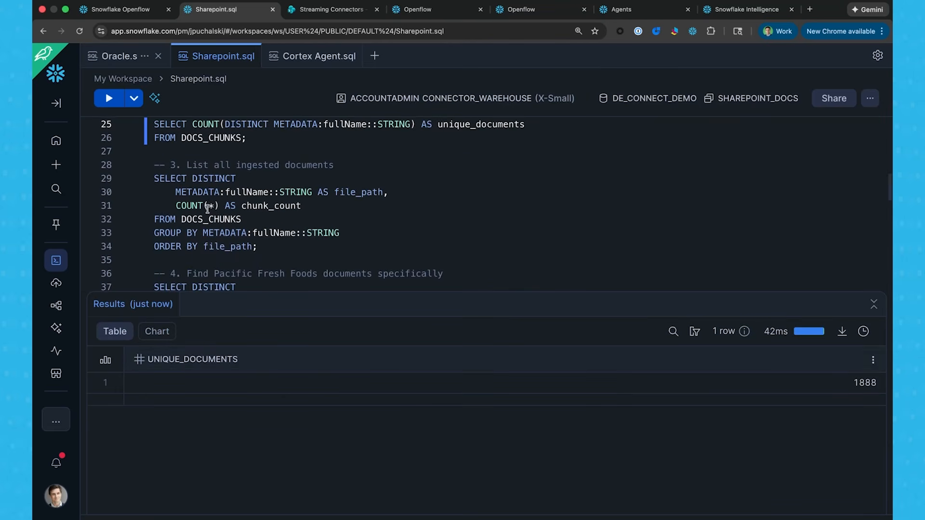
{"action": "key", "text": "super+Return"}
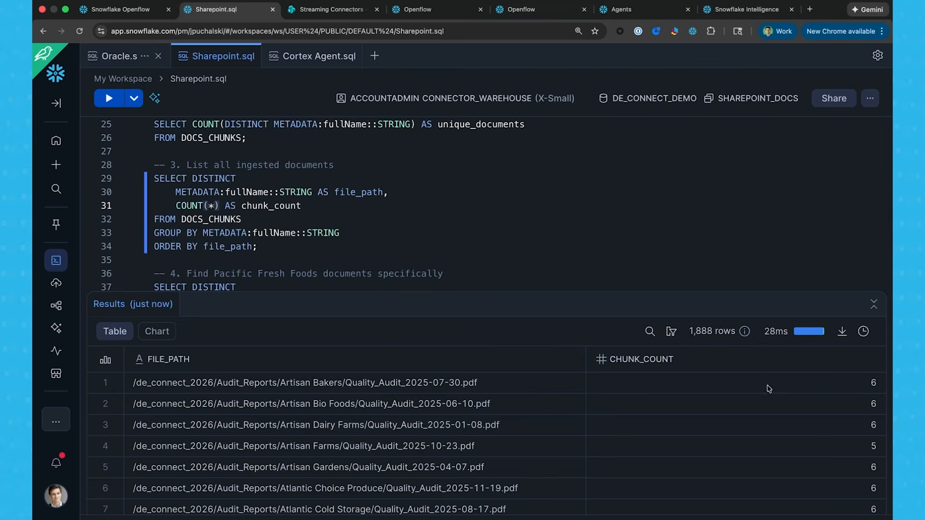
{"action": "scroll", "coordinate": [822, 461], "scroll_direction": "down", "scroll_amount": 2}
{"action": "scroll", "coordinate": [822, 461], "scroll_direction": "down", "scroll_amount": 3}
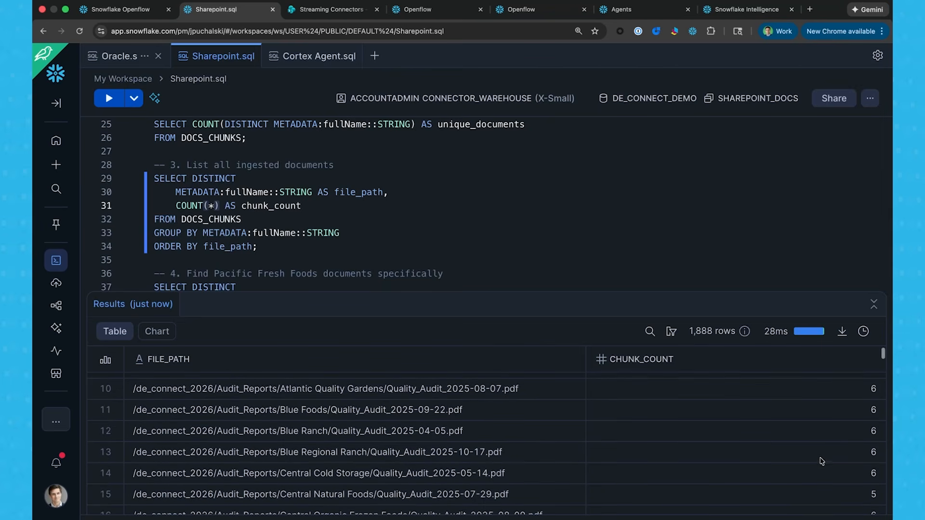
Run query 4 to find the Pacific Fresh Foods documents and query 5 to retrieve that supplier's audit report chunks.
{"action": "scroll", "coordinate": [330, 236], "scroll_direction": "down", "scroll_amount": 4}
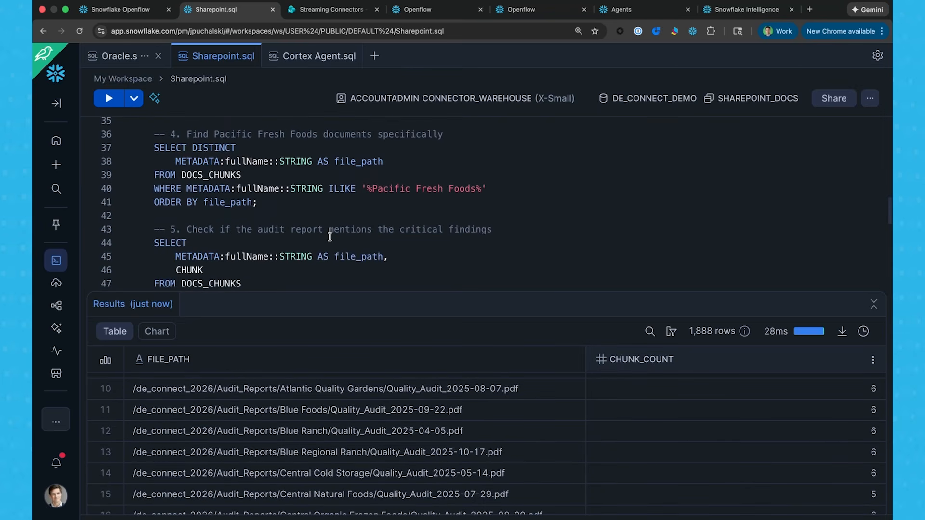
{"action": "left_click", "coordinate": [199, 149]}
{"action": "key", "text": "super+Return"}
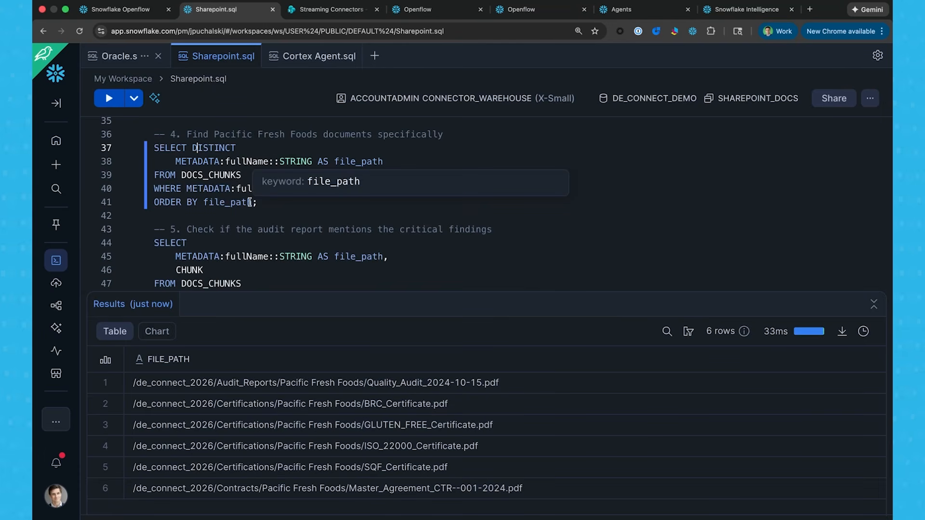
{"action": "scroll", "coordinate": [249, 202], "scroll_direction": "down", "scroll_amount": 5}
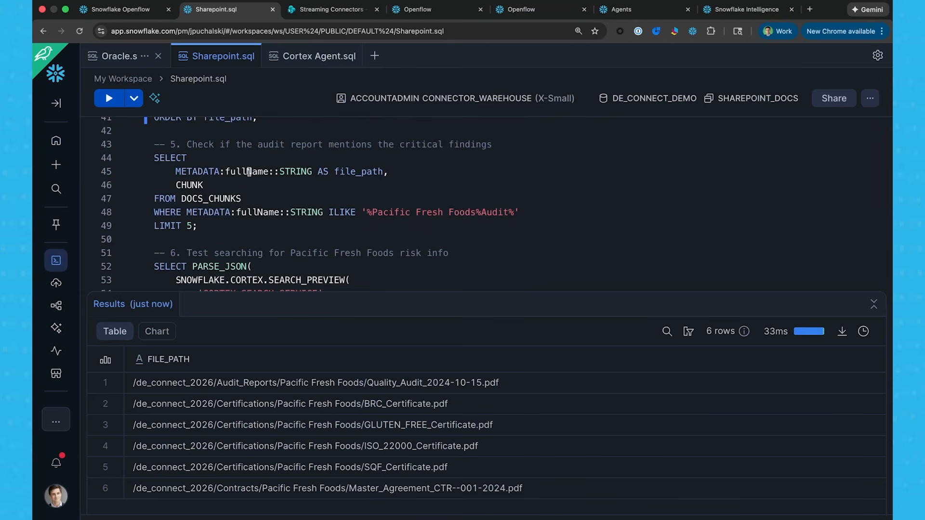
{"action": "left_click", "coordinate": [249, 172]}
{"action": "key", "text": "super+Return"}
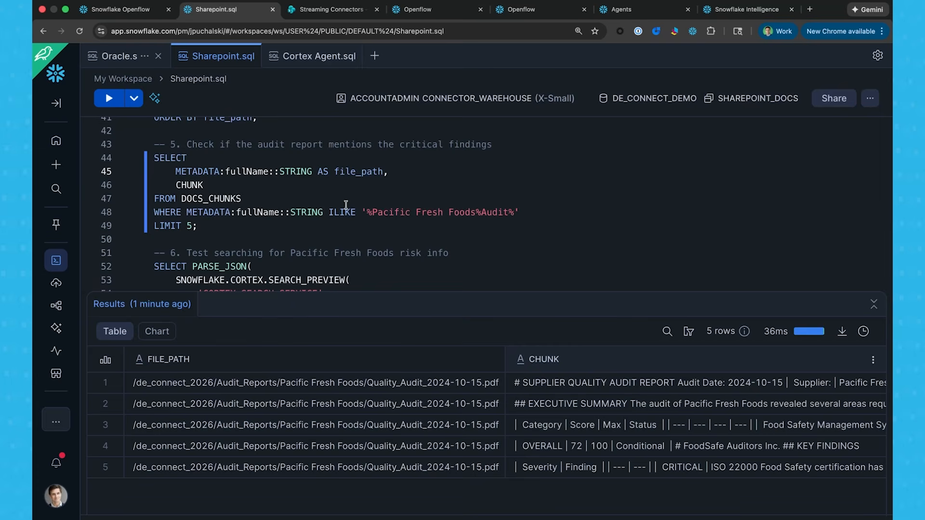
Switch to the SUPPLIER_RISK_AGENT configuration and review its Cortex Analyst and Cortex Search Services tools.
{"action": "left_click", "coordinate": [646, 9]}
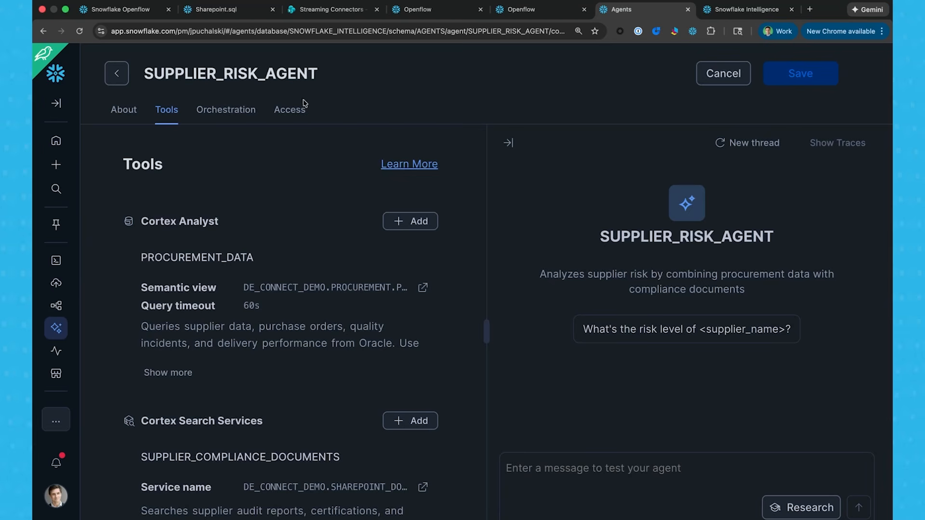
{"action": "scroll", "coordinate": [247, 285], "scroll_direction": "down", "scroll_amount": 2}
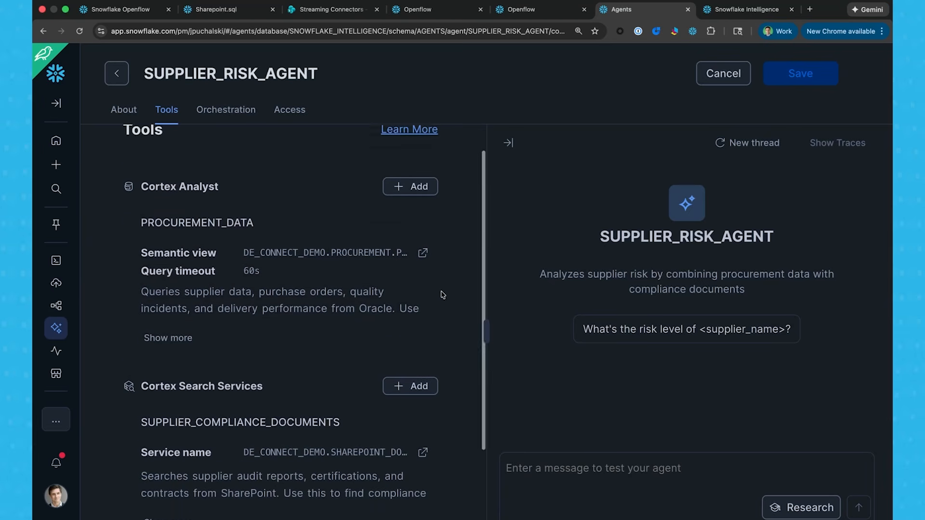
{"action": "scroll", "coordinate": [441, 291], "scroll_direction": "down", "scroll_amount": 1}
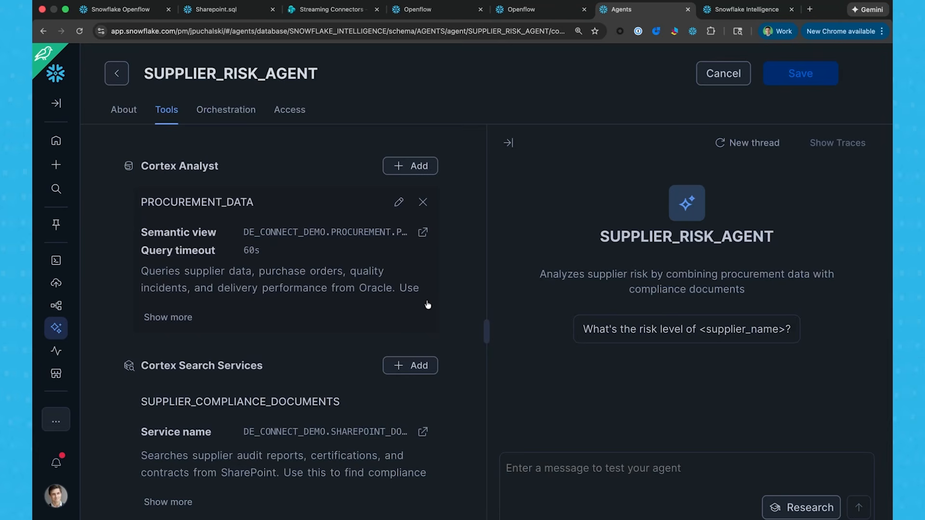
{"action": "scroll", "coordinate": [426, 309], "scroll_direction": "down", "scroll_amount": 2}
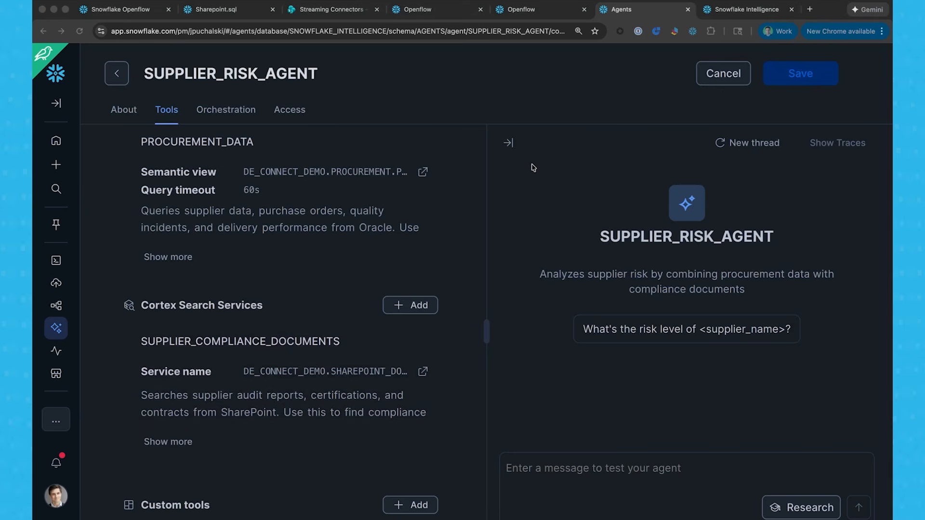
In Snowflake Intelligence, ask the Supplier Risk Agent "What do we know about Pacific Fresh Foods?" and read through its answer.
{"action": "left_click", "coordinate": [733, 11]}
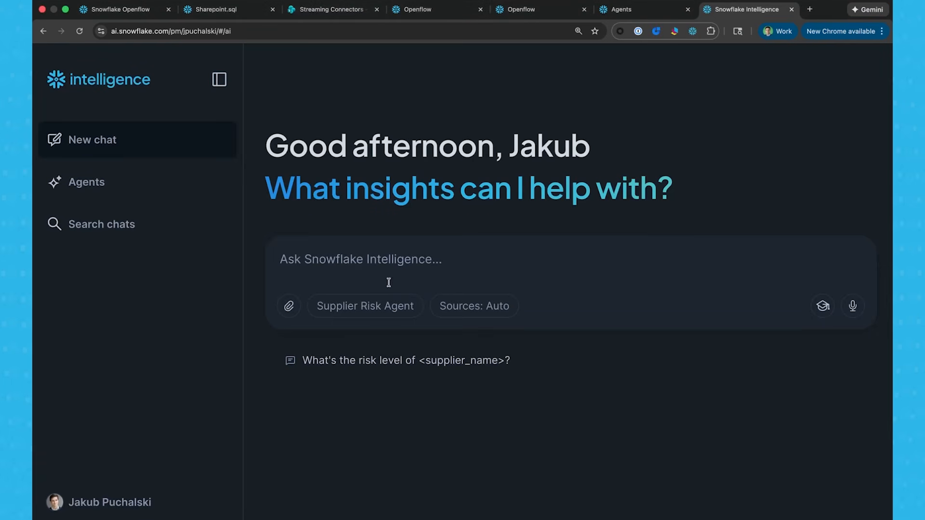
{"action": "left_click", "coordinate": [410, 261]}
{"action": "type", "text": "What do we know about Pacific Fresh Foods?"}
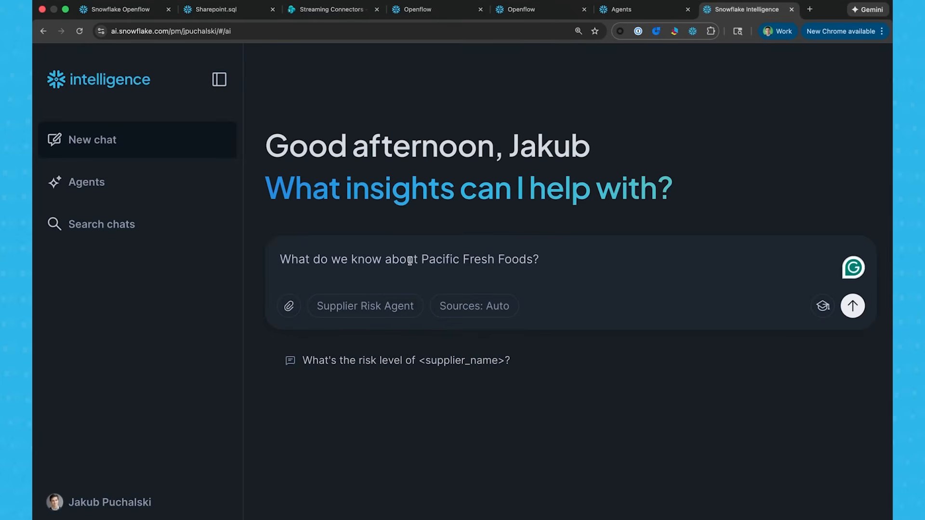
{"action": "key", "text": "Return"}
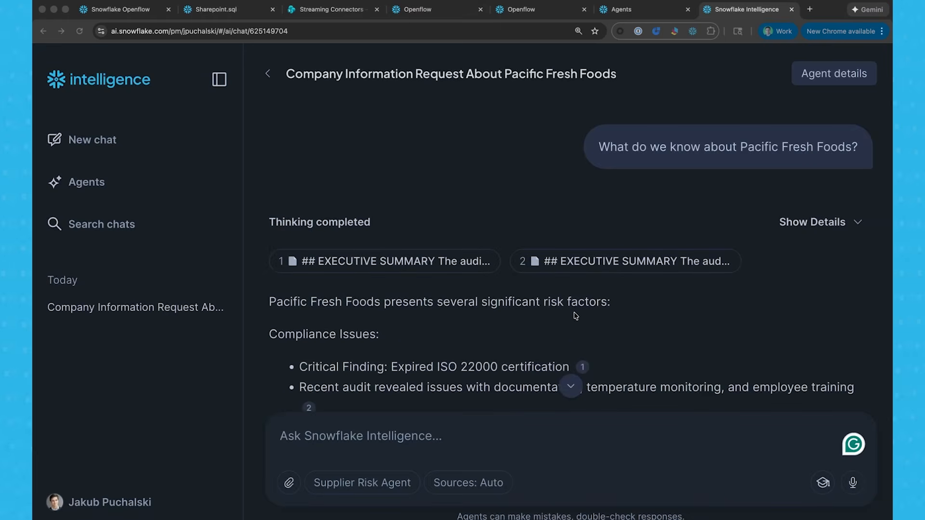
{"action": "scroll", "coordinate": [670, 332], "scroll_direction": "down", "scroll_amount": 3}
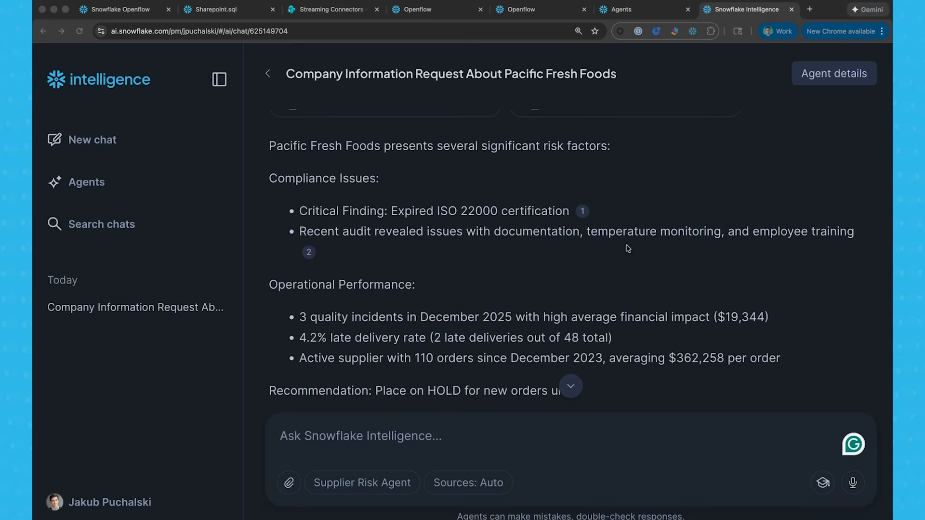
{"action": "scroll", "coordinate": [622, 249], "scroll_direction": "down", "scroll_amount": 3}
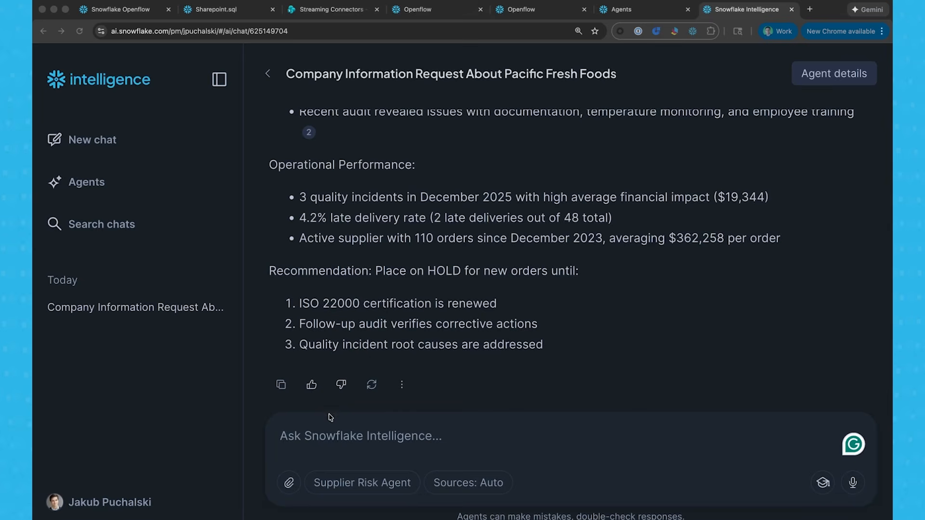
Ask "Should we approve purchase order PO-2025-DEMO-001 for $2.5 million from Pacific Fresh Foods? What are the risks?" and review the recommendation.
{"action": "left_click", "coordinate": [339, 439]}
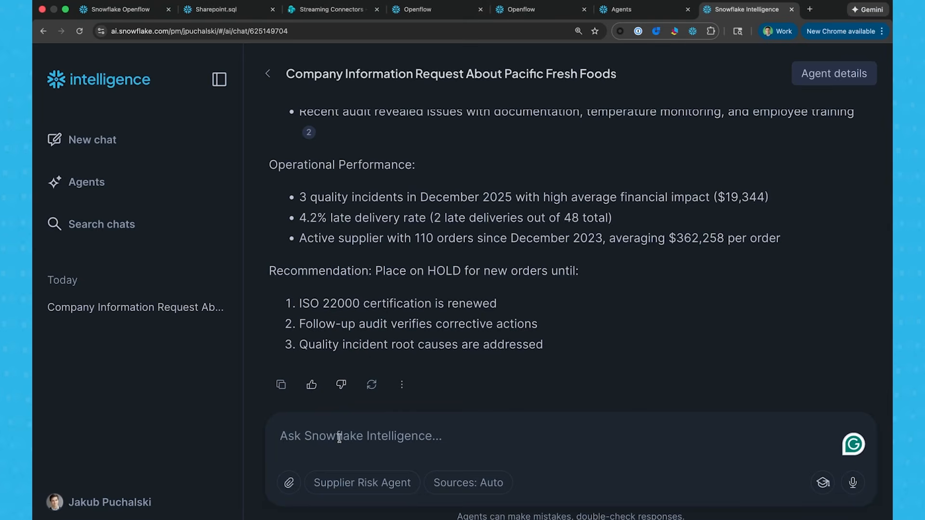
{"action": "type", "text": "Should we approve purchase order PO-2025-DEMO-001 for $2.5 million from Pacific Fresh Foods? What are the risks?"}
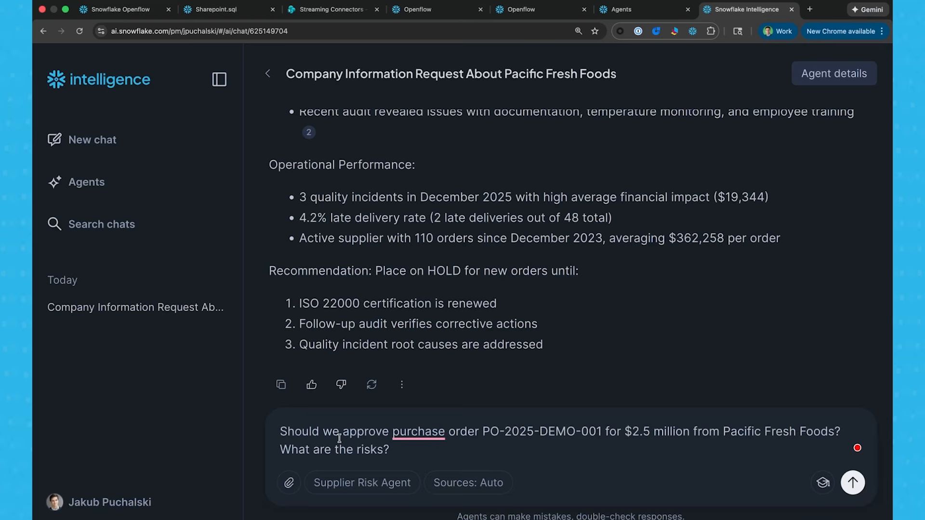
{"action": "key", "text": "Return"}
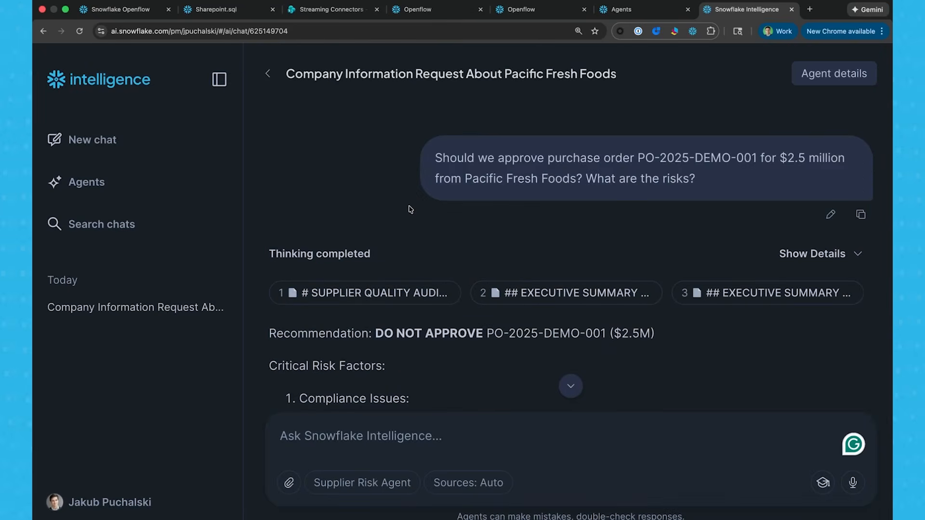
{"action": "scroll", "coordinate": [385, 202], "scroll_direction": "down", "scroll_amount": 3}
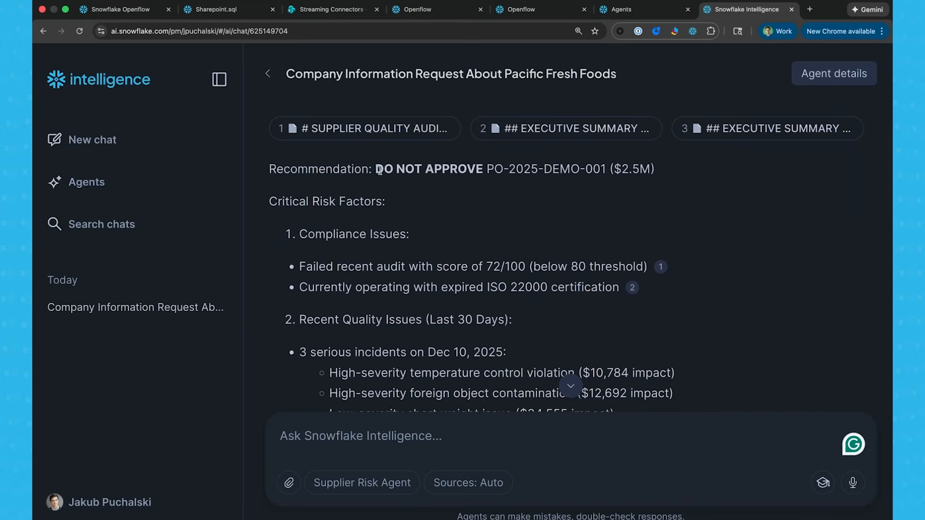
{"action": "left_click_drag", "start_coordinate": [376, 170], "coordinate": [483, 170]}
{"action": "scroll", "coordinate": [479, 188], "scroll_direction": "down", "scroll_amount": 5}
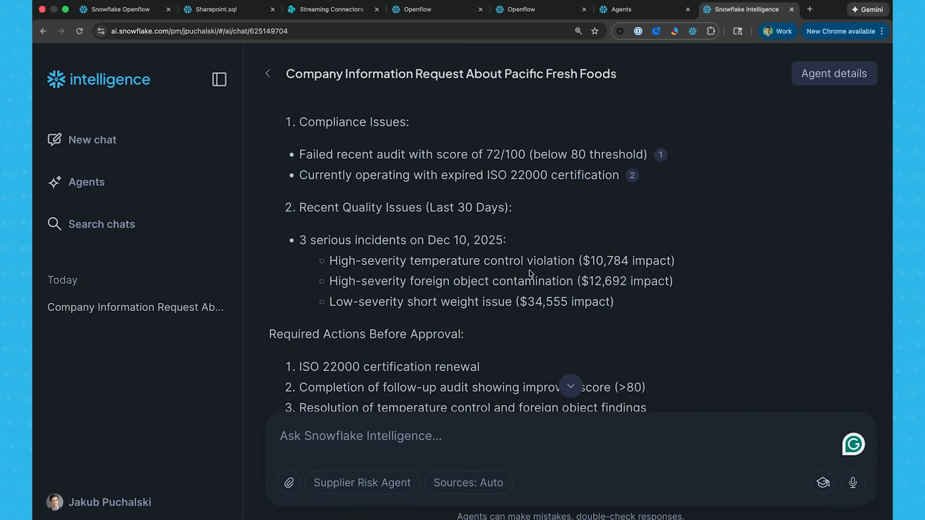
{"action": "scroll", "coordinate": [531, 274], "scroll_direction": "down", "scroll_amount": 3}
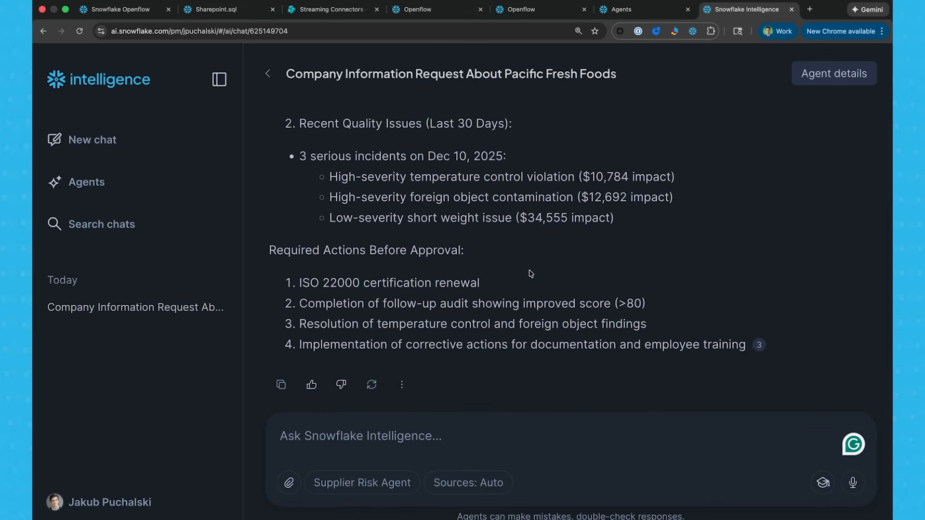